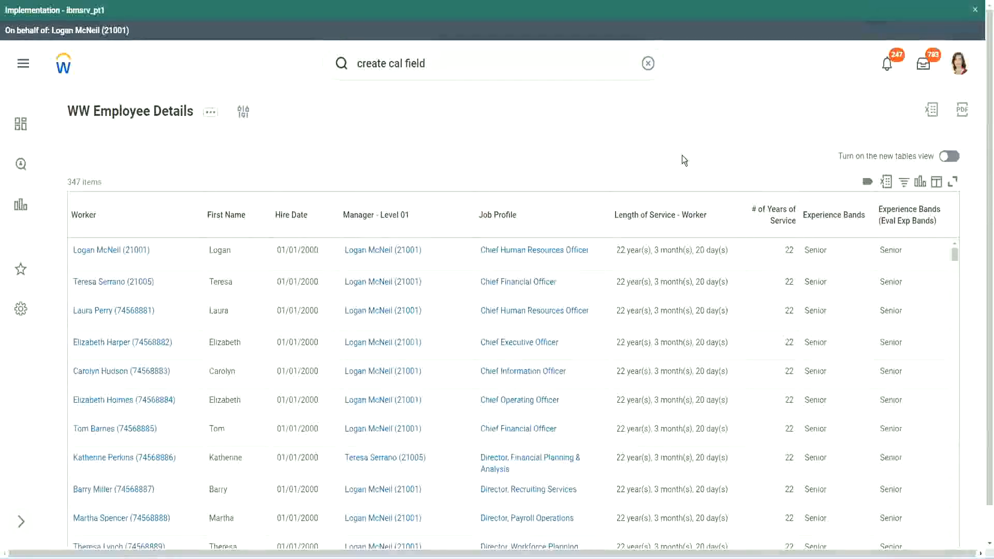
Step: Copy the name of the Evaluate Expression calculated field that derives experience bands from years of service
{"action": "left_click", "coordinate": [862, 245]}
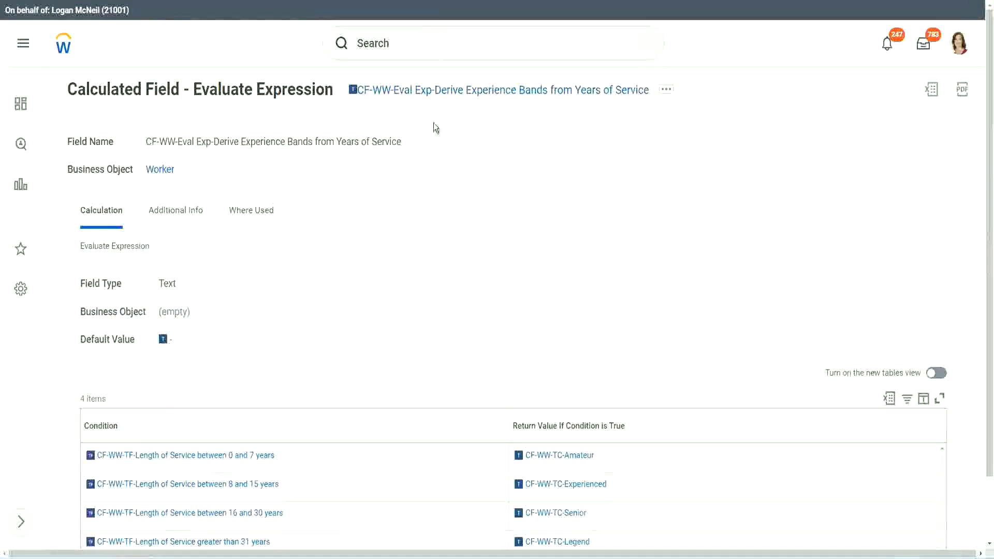
{"action": "right_click", "coordinate": [431, 93]}
{"action": "left_click", "coordinate": [453, 152]}
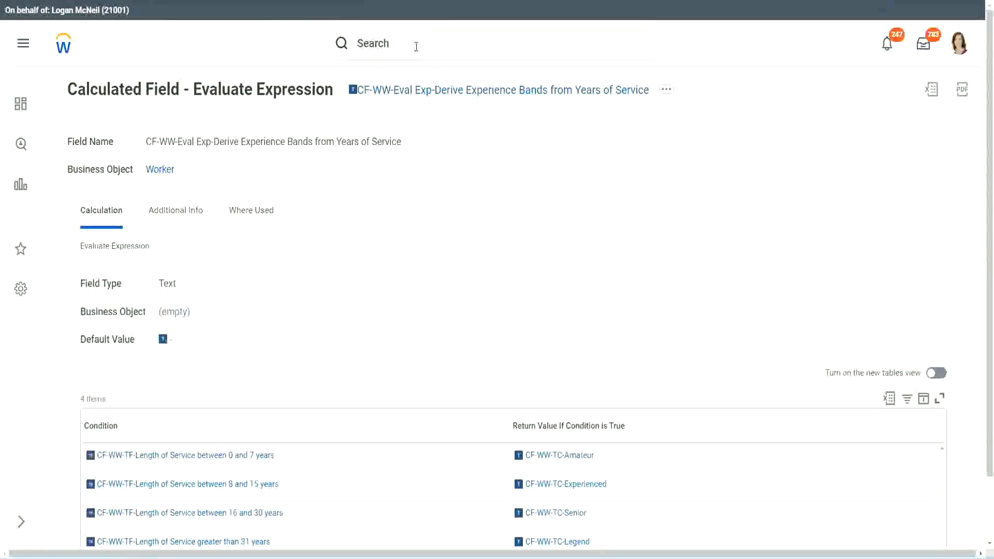
Step: Search for "create calc field" and open the Create Calculated Field task
{"action": "left_click", "coordinate": [416, 47]}
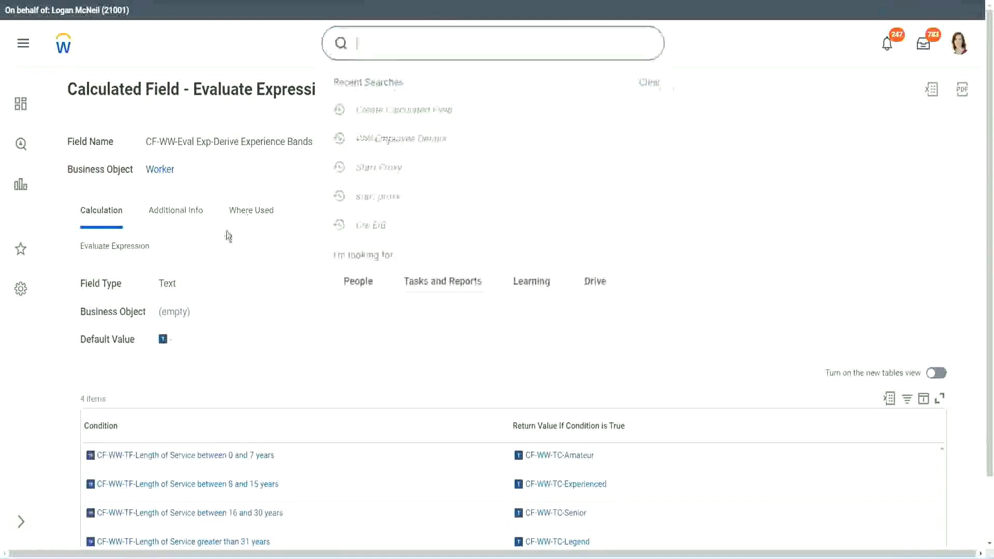
{"action": "left_click", "coordinate": [703, 116]}
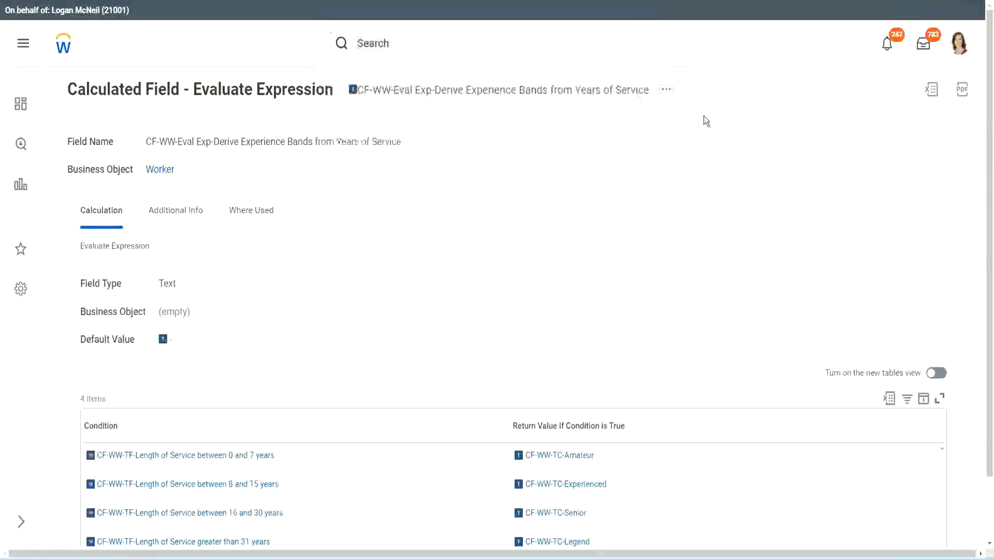
{"action": "left_click", "coordinate": [394, 38]}
{"action": "type", "text": "create calc"}
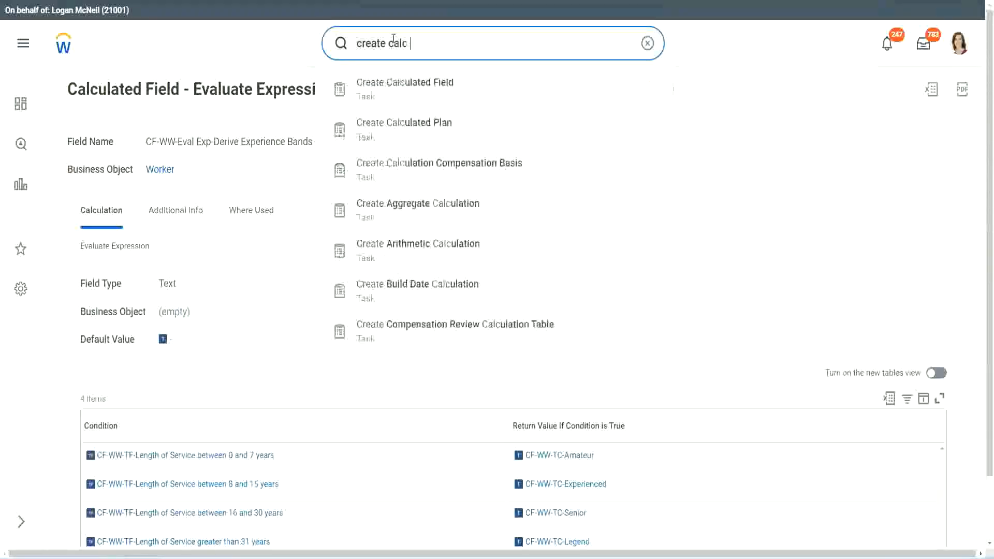
{"action": "type", "text": " field"}
{"action": "left_click", "coordinate": [415, 96]}
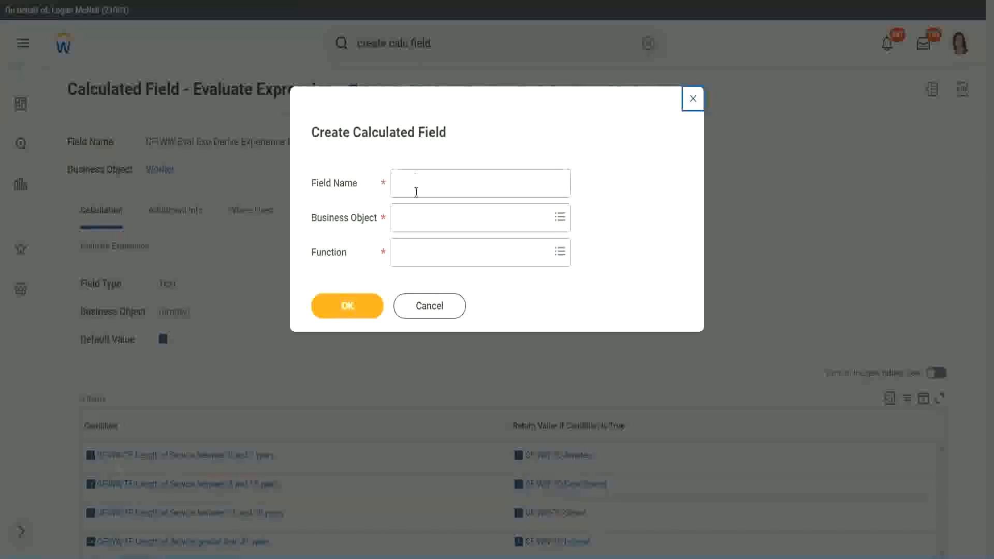
Step: Name the calculated field "CF-WW-LRB-Identify Experience Bands from years of Service"
{"action": "left_click", "coordinate": [416, 189]}
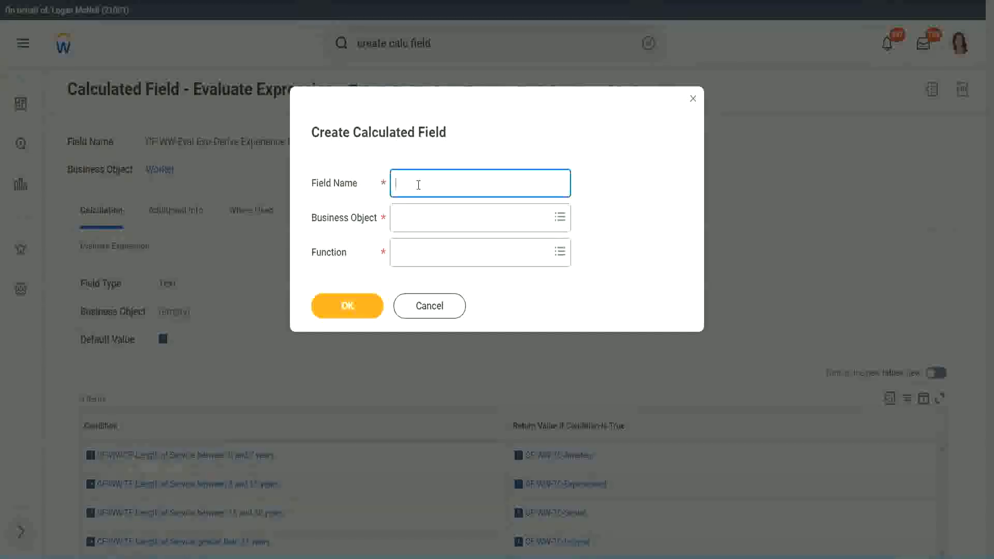
{"action": "type", "text": "CF-WW-LRB-Identify Exe"}
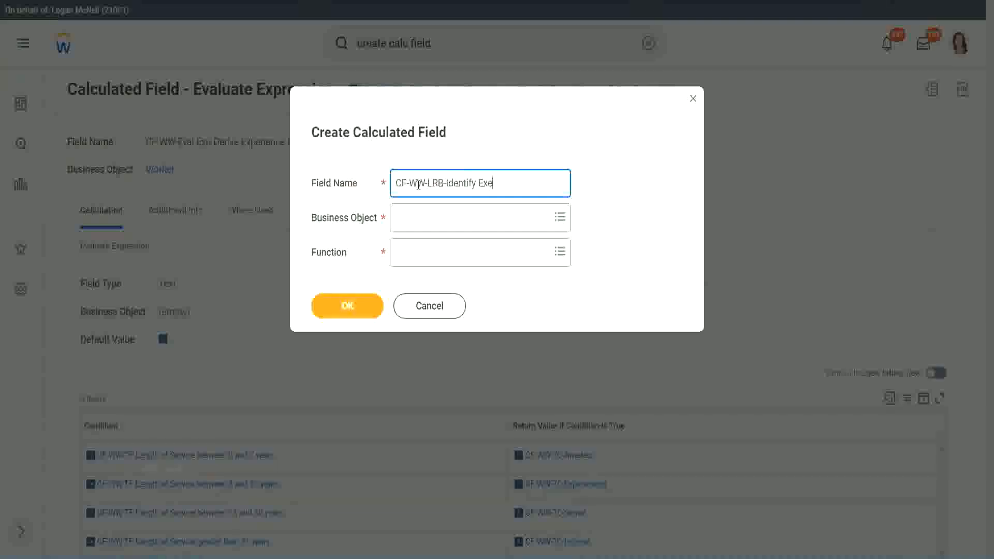
{"action": "key", "text": "BackSpace"}
{"action": "type", "text": "periende"}
{"action": "key", "text": "BackSpace"}
{"action": "key", "text": "BackSpace"}
{"action": "type", "text": "ce Bands from"}
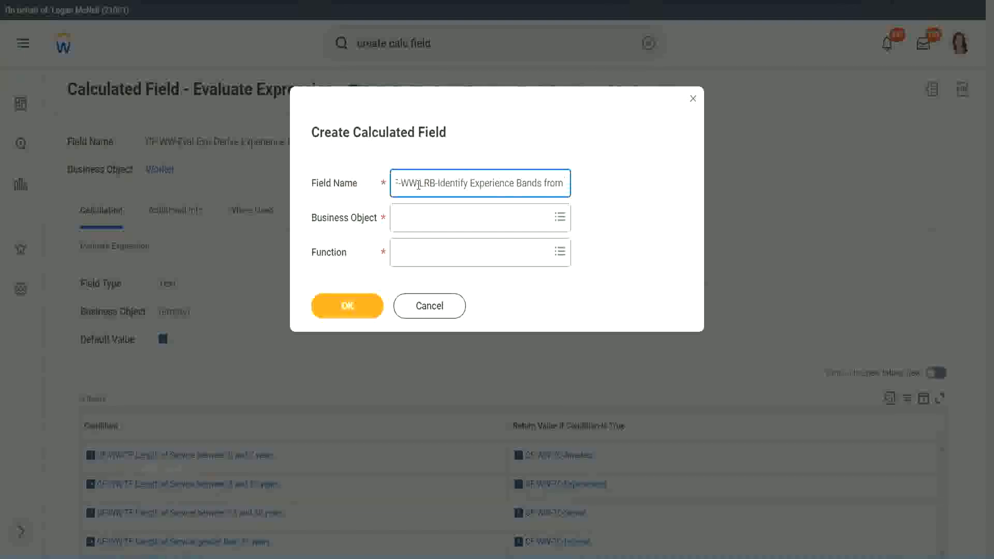
{"action": "type", "text": " years of Service"}
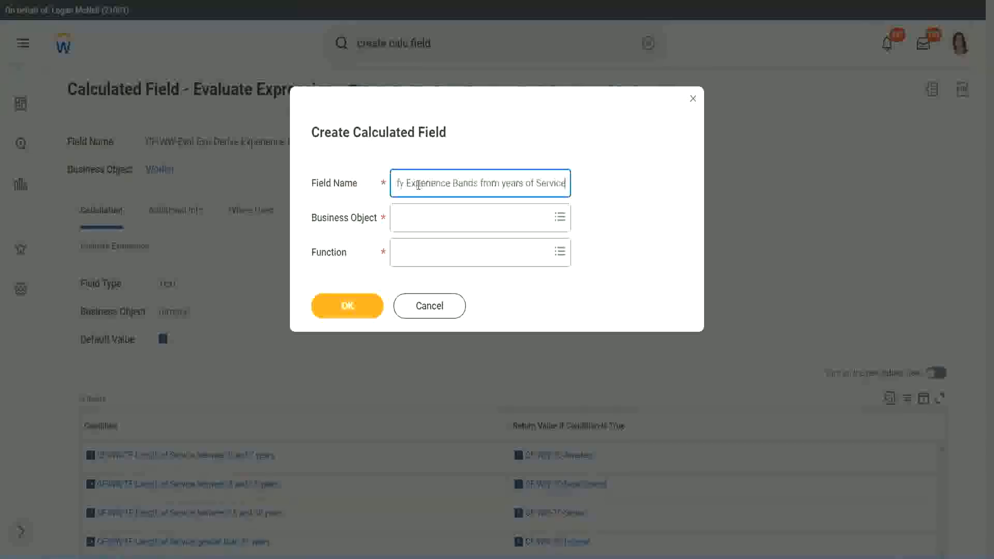
Step: Set the business object of the calculated field to Worker
{"action": "key", "text": "Tab"}
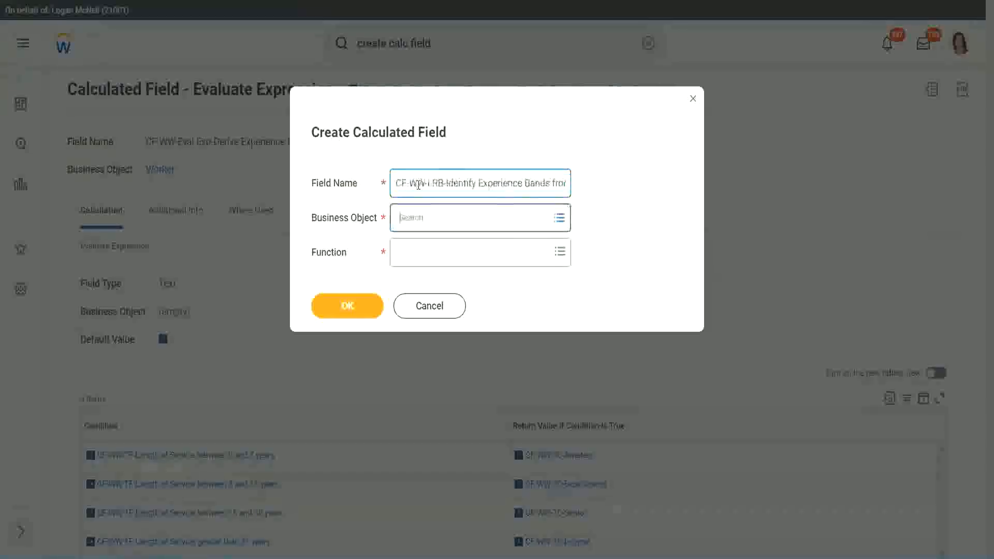
{"action": "type", "text": "wor"}
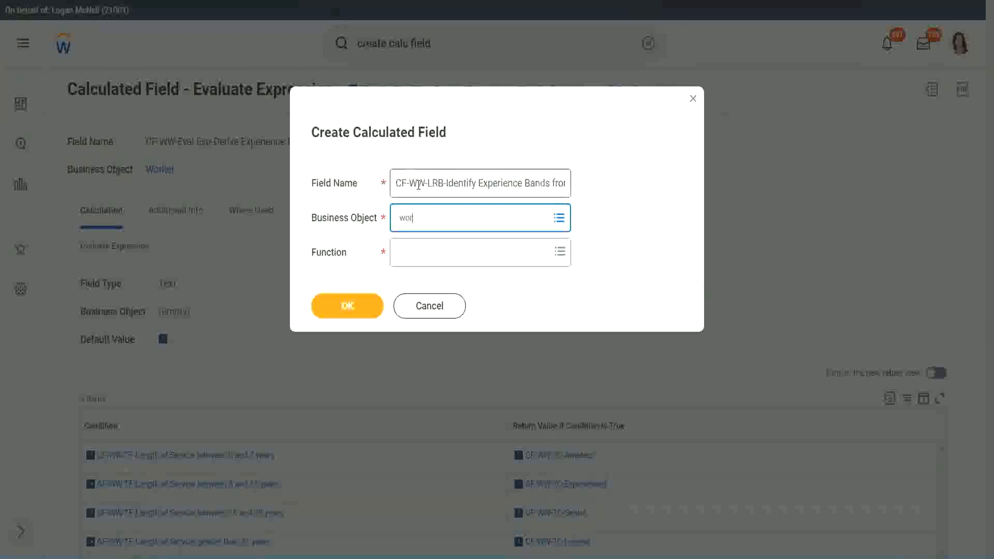
{"action": "type", "text": "ker"}
{"action": "key", "text": "Return"}
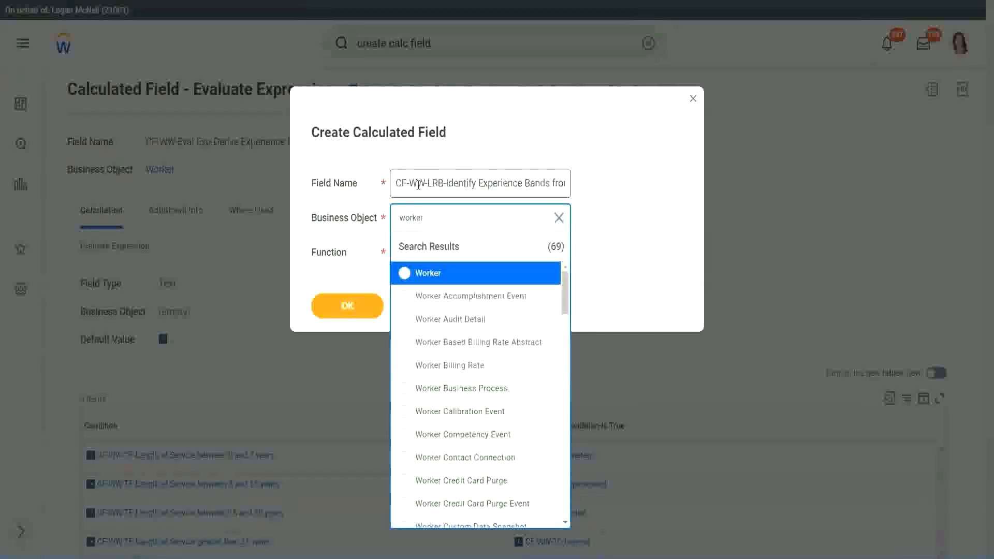
{"action": "key", "text": "Return"}
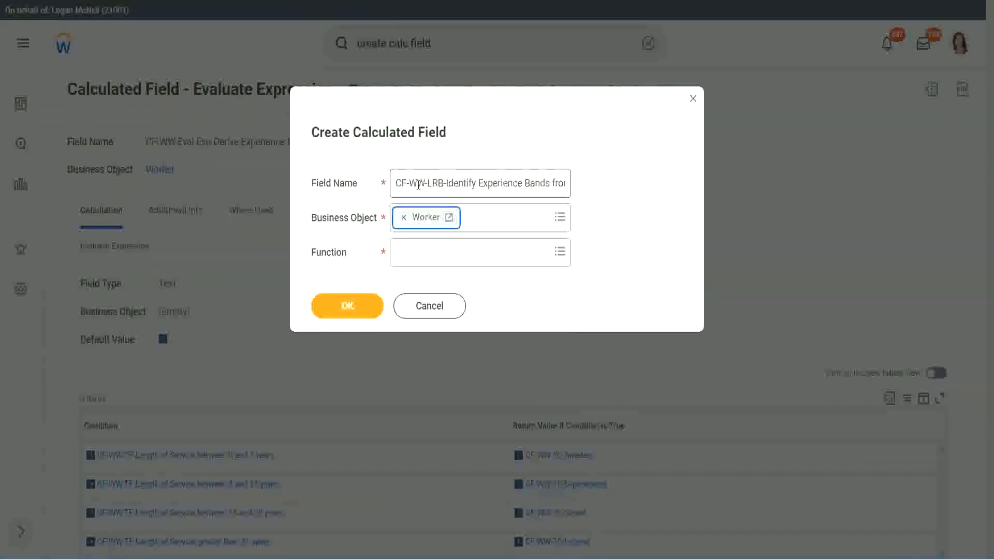
Step: Choose Lookup Range Band as the function and confirm the basic field details
{"action": "key", "text": "Tab"}
{"action": "type", "text": "wh"}
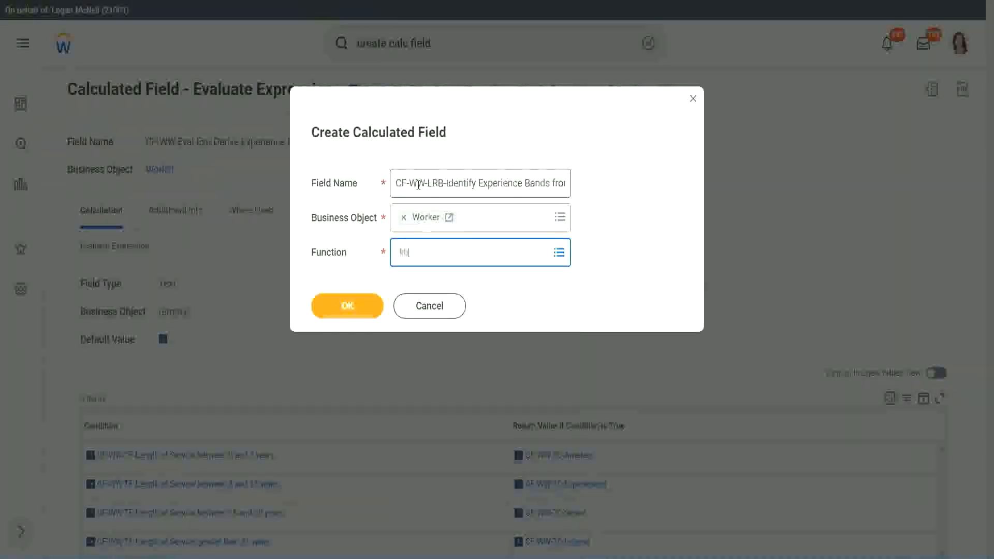
{"action": "key", "text": "Return"}
{"action": "key", "text": "Return"}
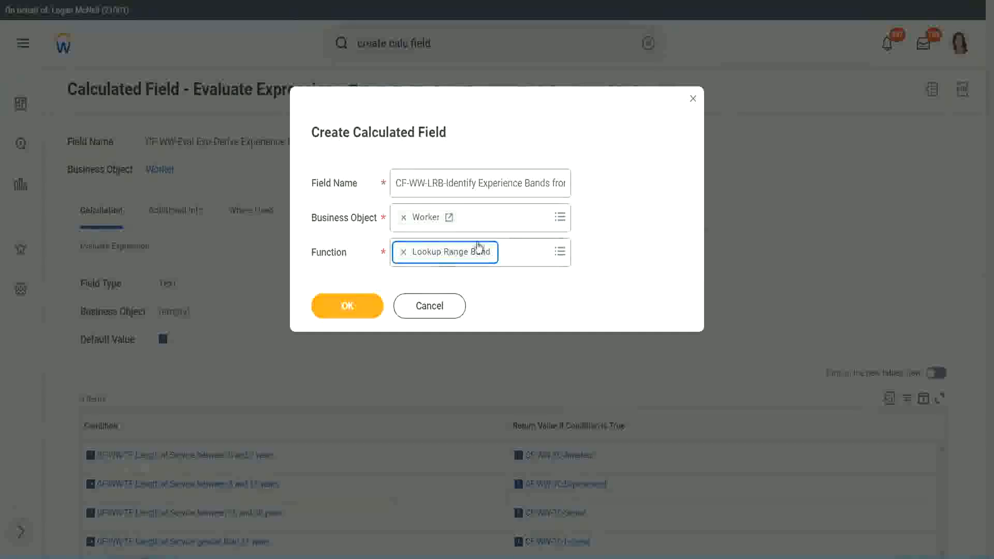
{"action": "left_click", "coordinate": [356, 306]}
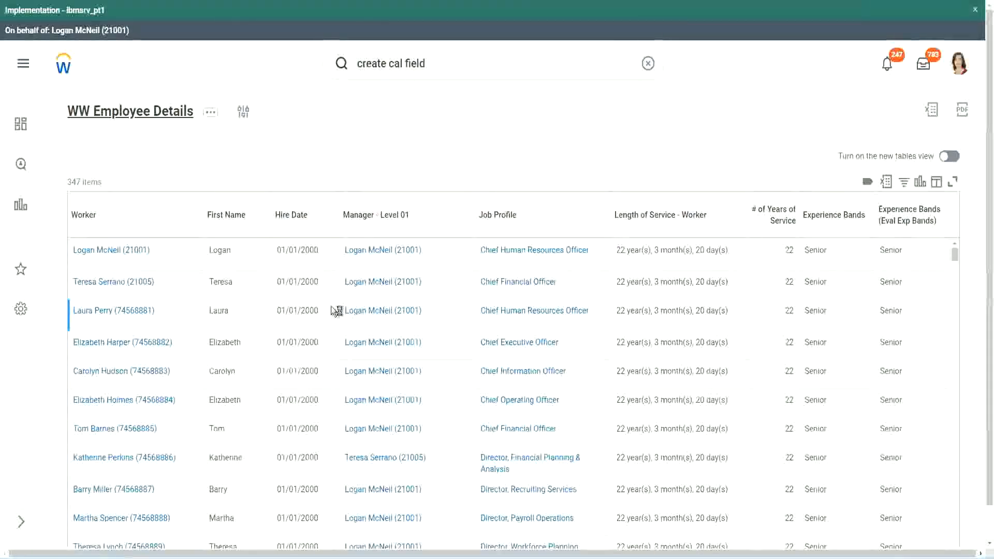
Step: Copy "CF-WW-Convert Text To Number-Number of Years from Length of Service" from the WW Employee Details report's columns and set it as the source field
{"action": "scroll", "coordinate": [329, 342], "scroll_direction": "down", "scroll_amount": 5}
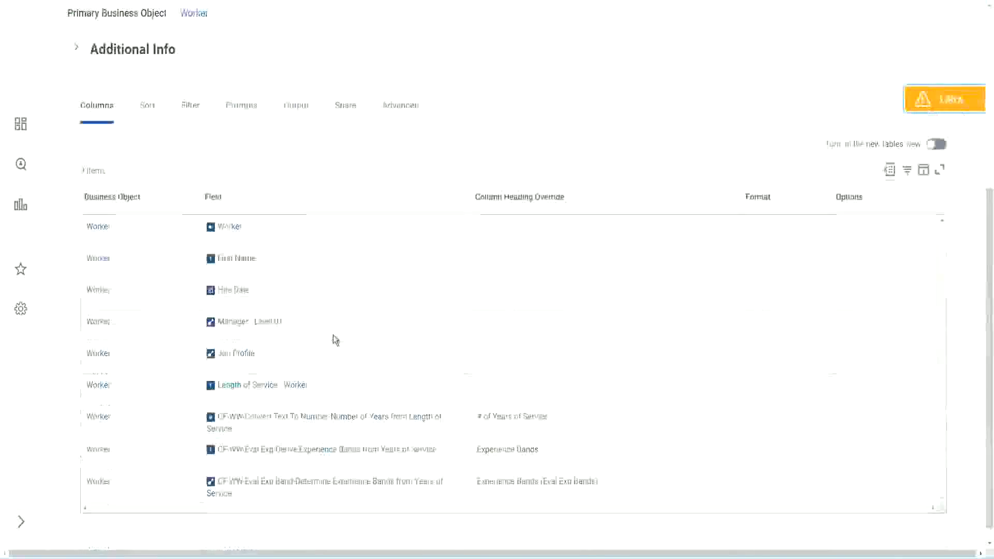
{"action": "right_click", "coordinate": [313, 404]}
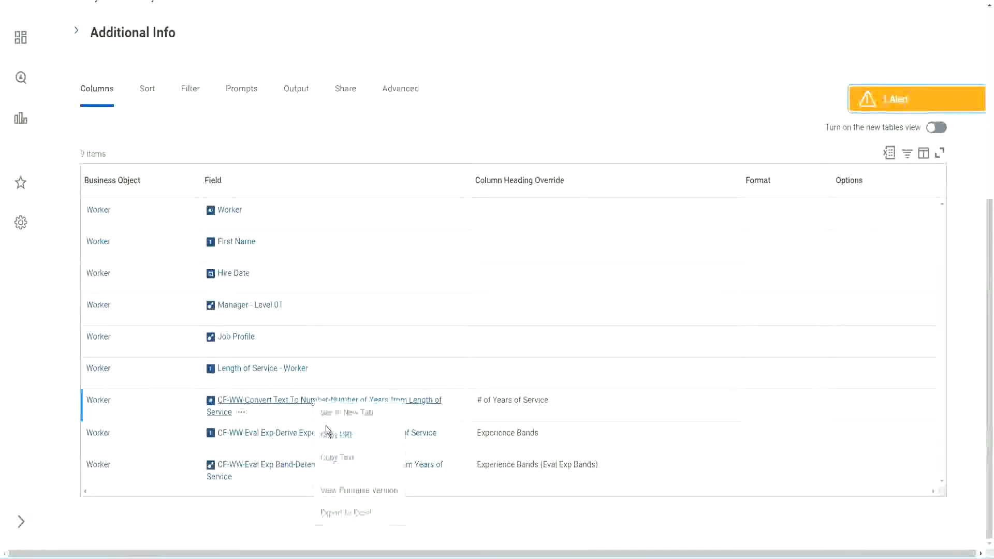
{"action": "left_click", "coordinate": [343, 461]}
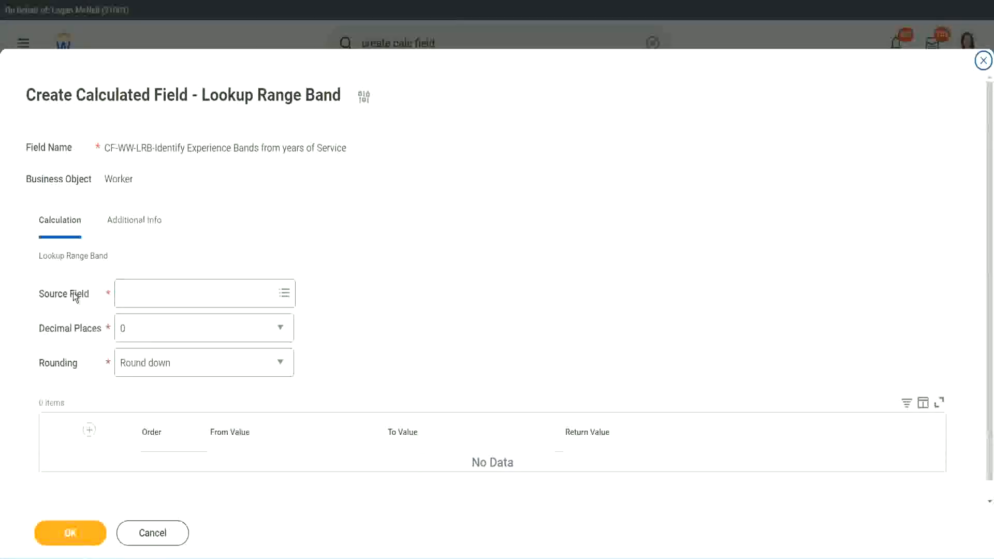
{"action": "left_click", "coordinate": [155, 295]}
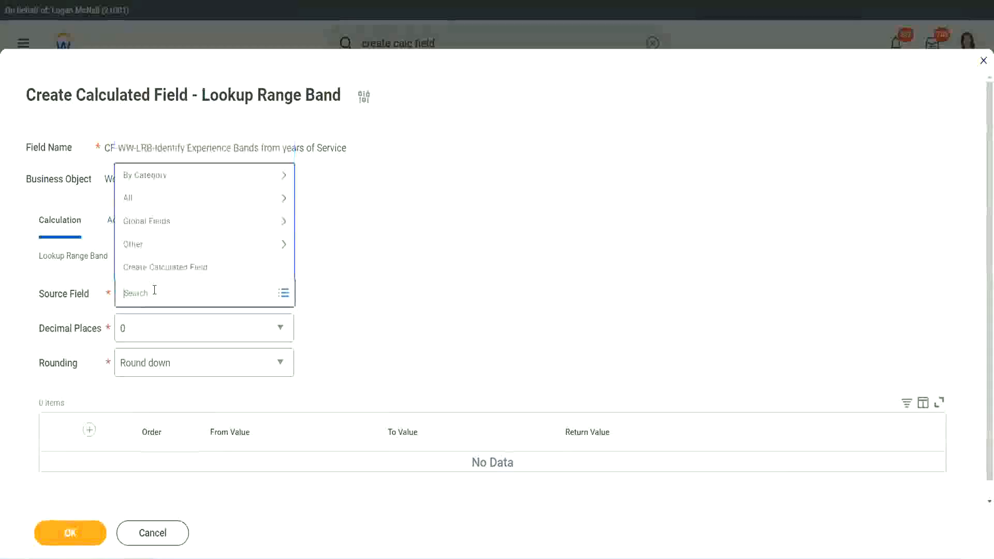
{"action": "key", "text": "ctrl+v"}
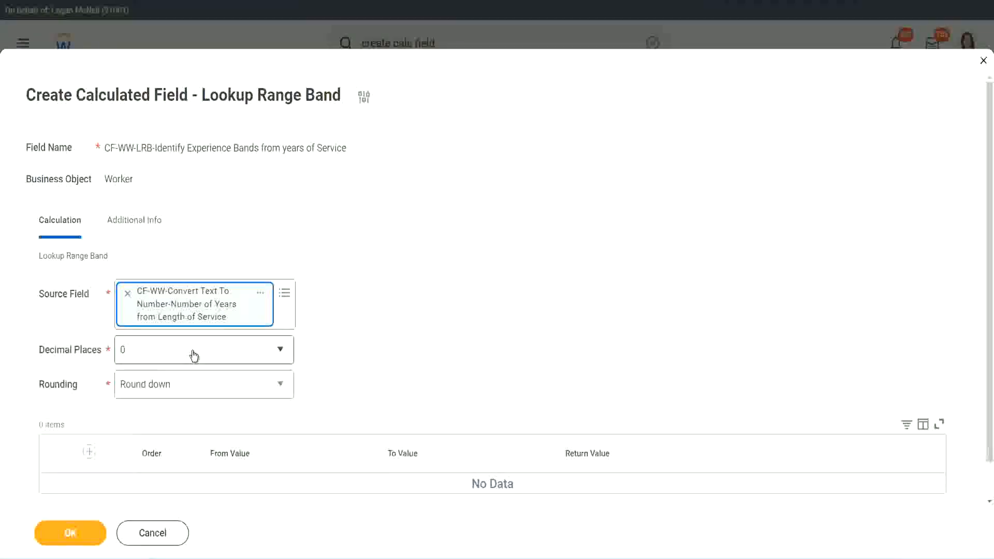
Step: Review the decimal places options, keeping 0, and set the rounding to Round
{"action": "left_click", "coordinate": [194, 356]}
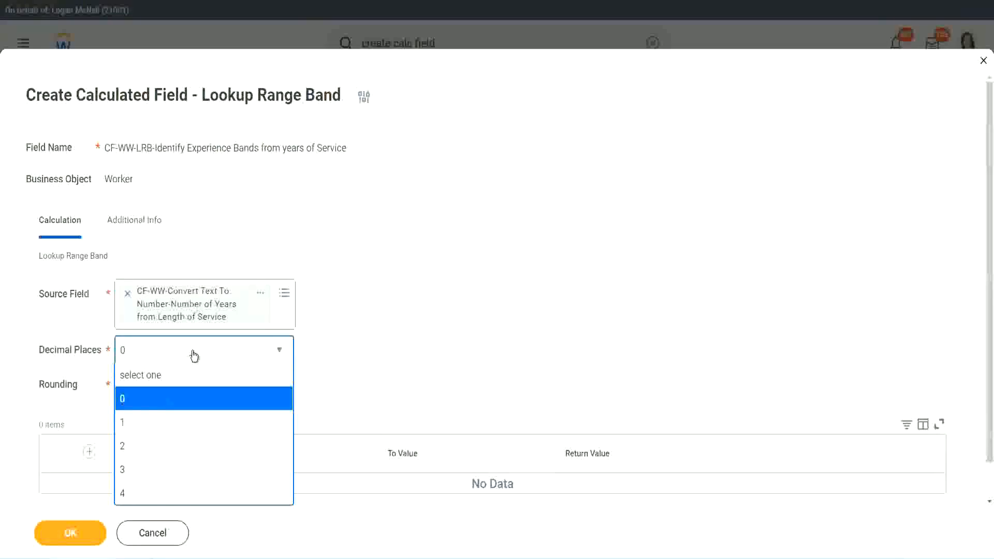
{"action": "left_click", "coordinate": [387, 340]}
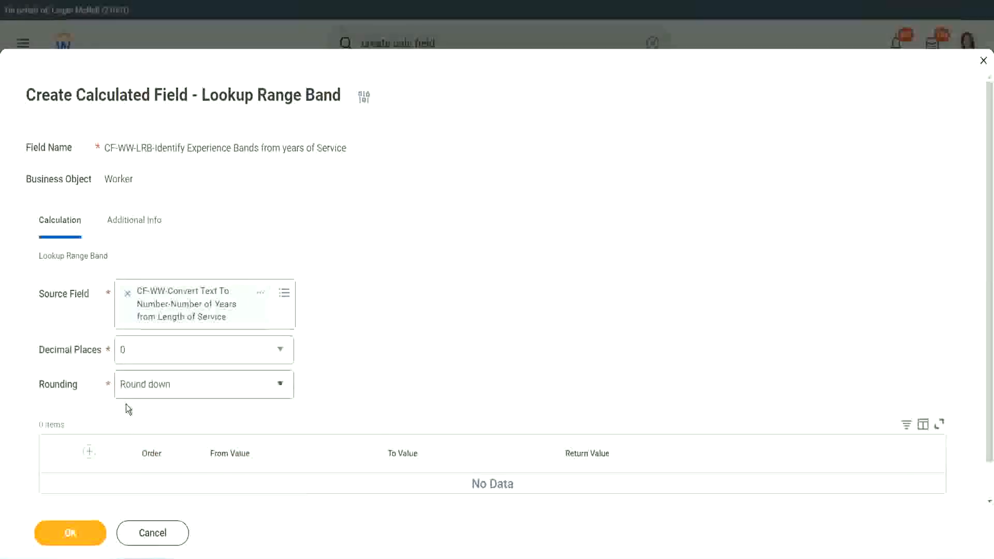
{"action": "left_click", "coordinate": [160, 388]}
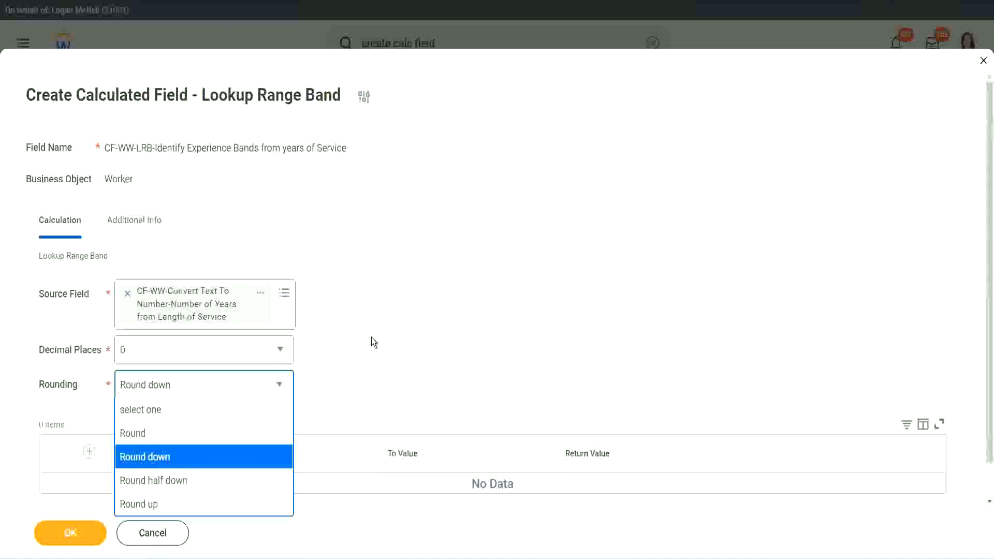
{"action": "left_click", "coordinate": [350, 381]}
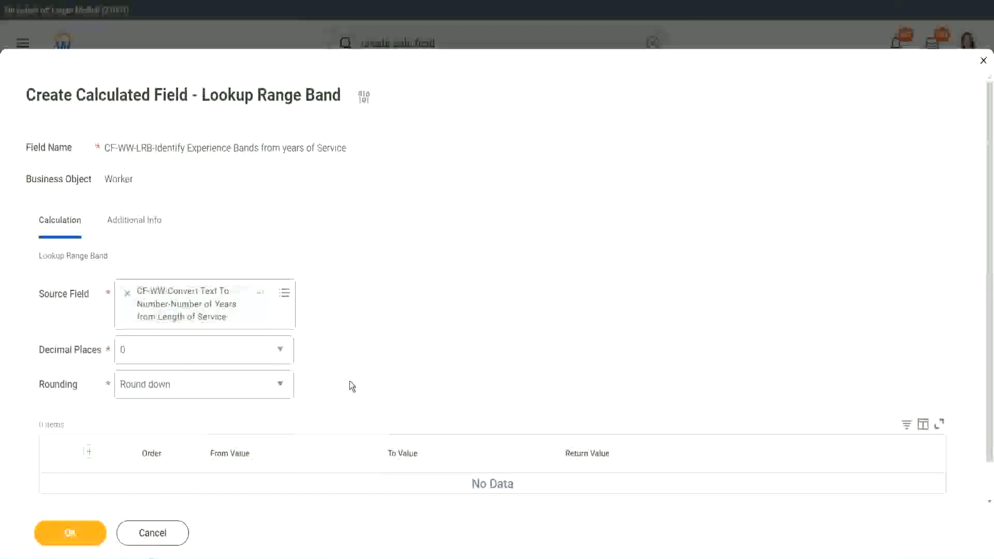
{"action": "left_click", "coordinate": [172, 390]}
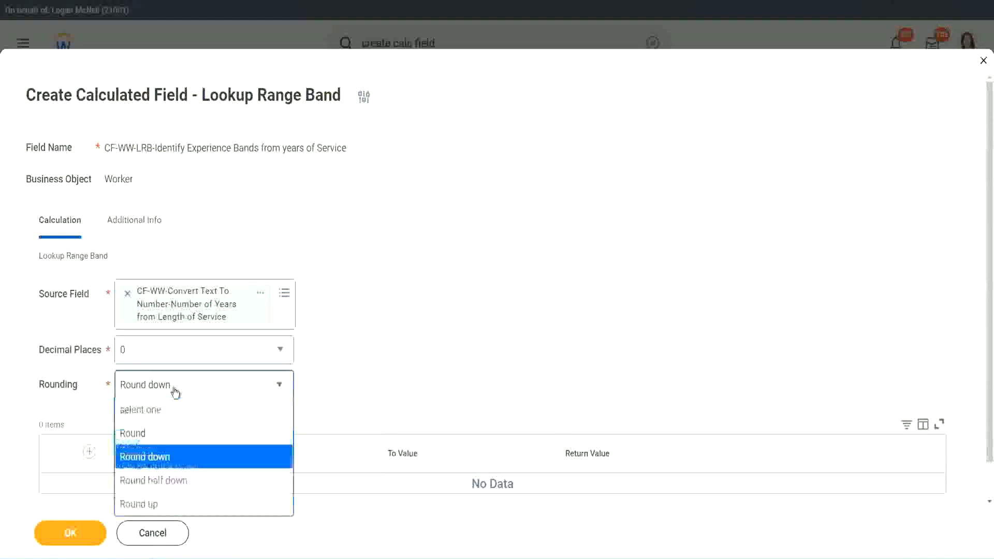
{"action": "left_click", "coordinate": [166, 437]}
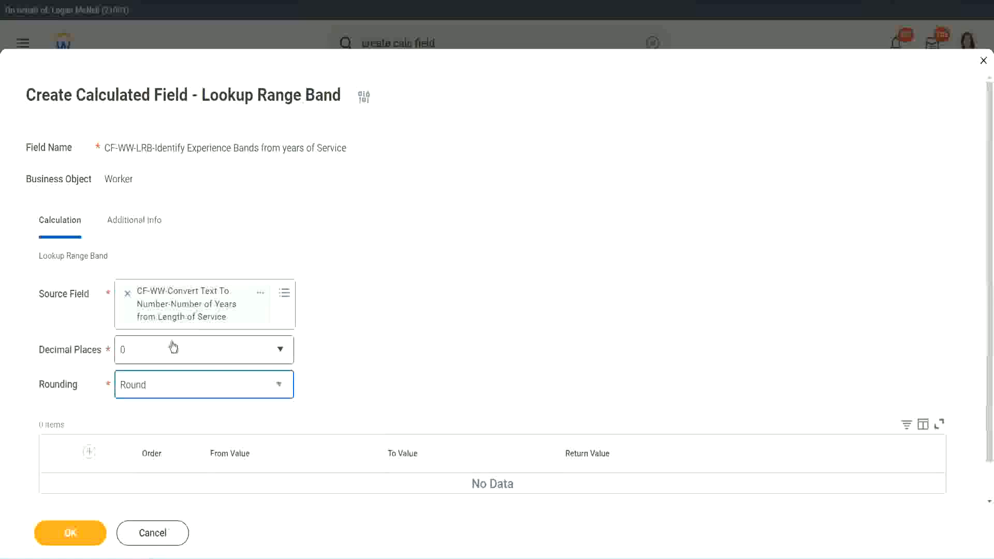
Step: Add a range band row from 0 to 7 with the return value "Amateur"
{"action": "left_click", "coordinate": [91, 453]}
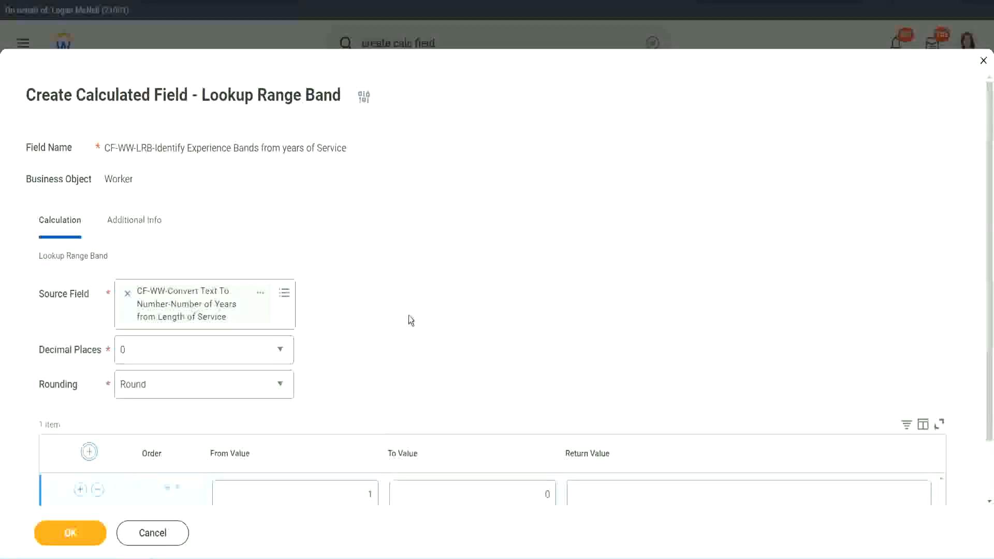
{"action": "scroll", "coordinate": [416, 318], "scroll_direction": "down", "scroll_amount": 2}
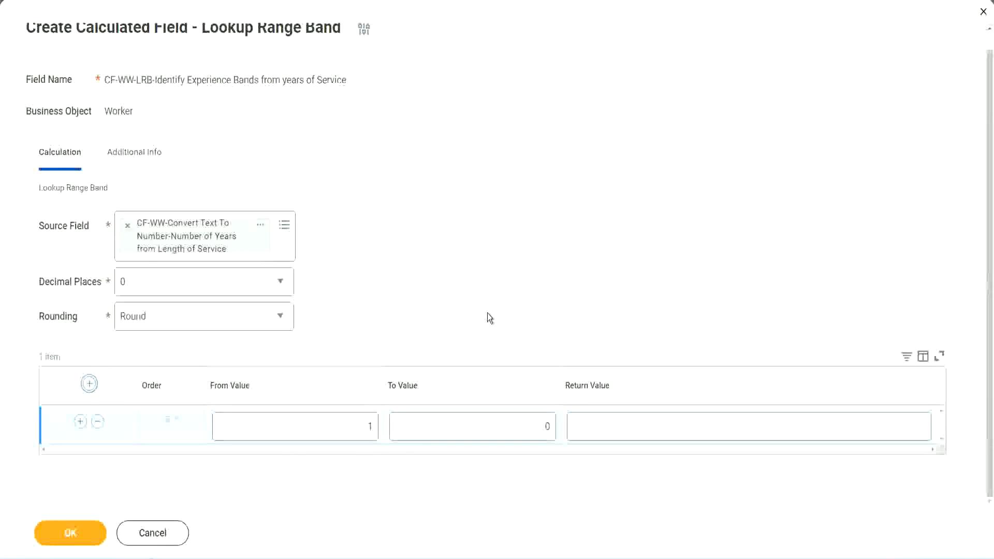
{"action": "left_click", "coordinate": [363, 430]}
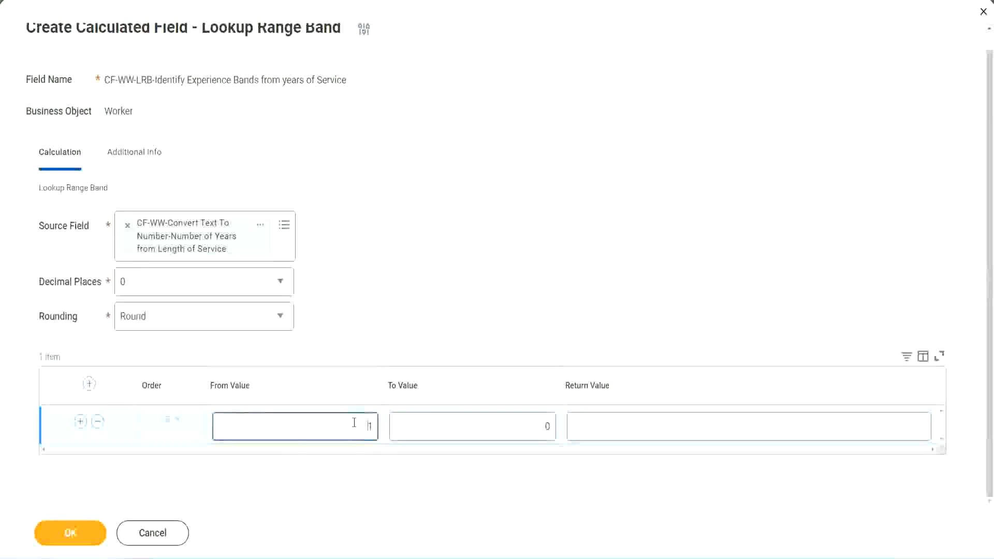
{"action": "type", "text": "0"}
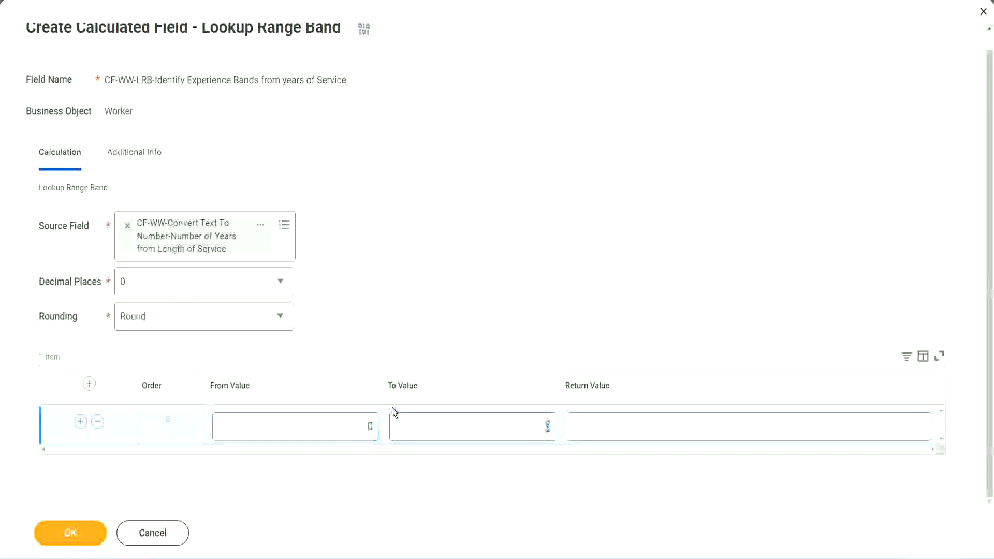
{"action": "key", "text": "Tab"}
{"action": "type", "text": "7"}
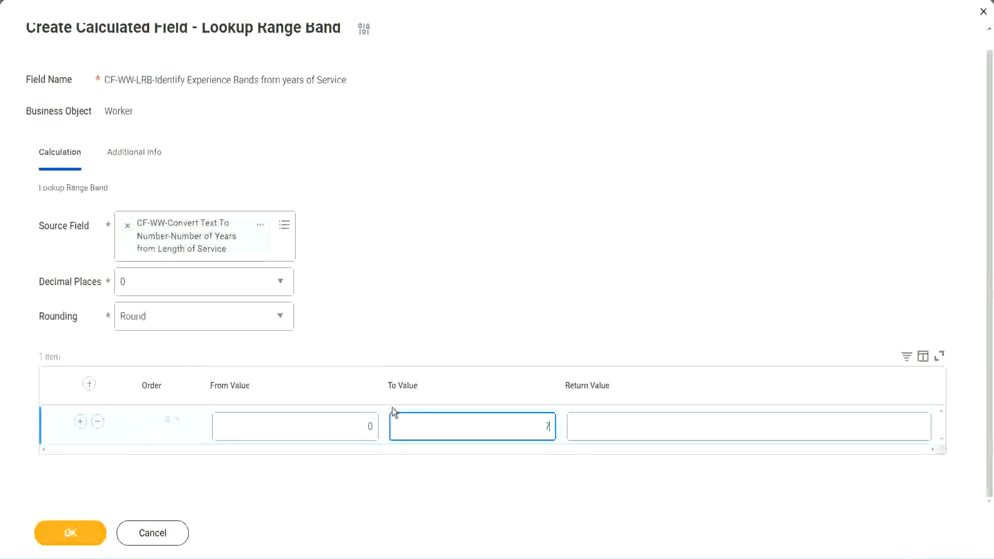
{"action": "key", "text": "Tab"}
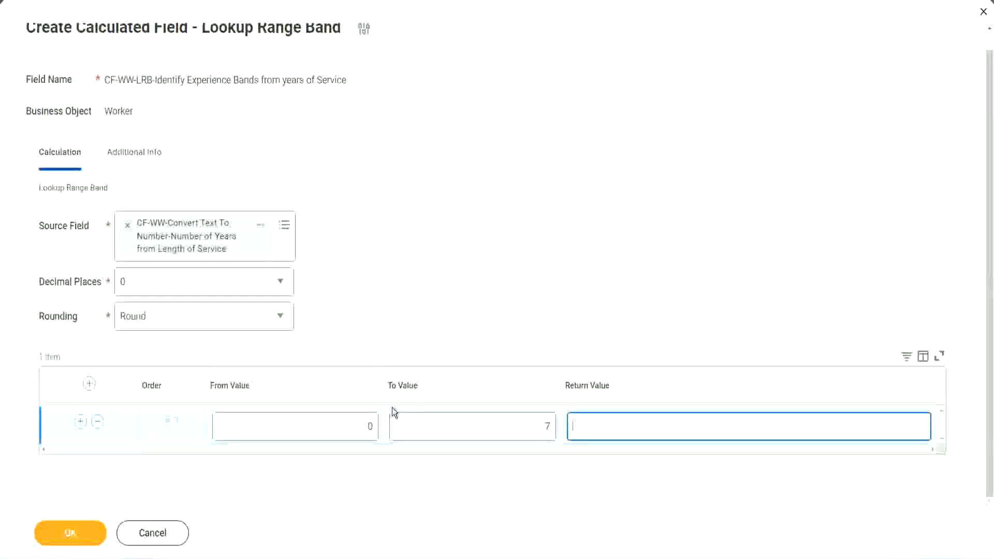
{"action": "type", "text": "Amateur"}
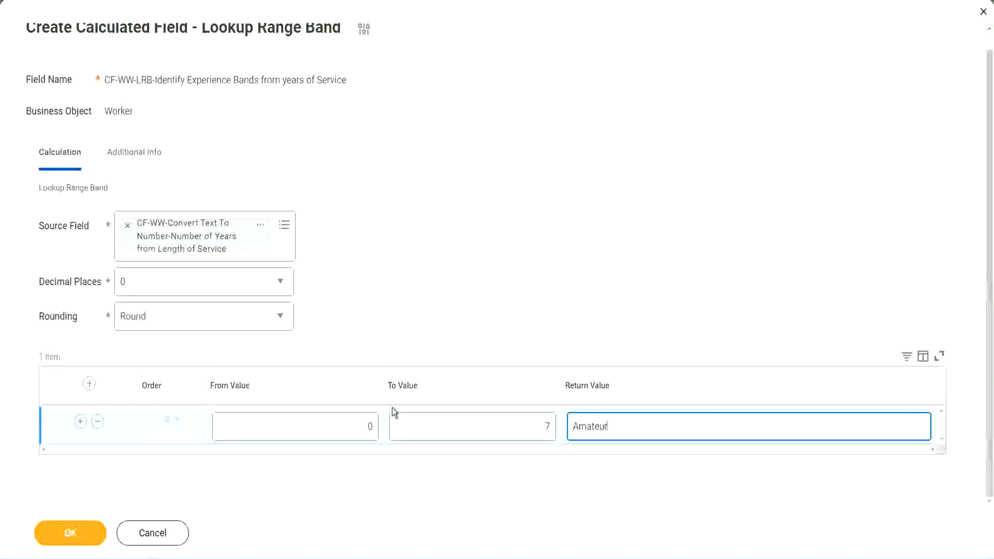
Step: Add a second range band row starting at 8 and check it against the first row's 0 to 7 range
{"action": "left_click", "coordinate": [344, 430]}
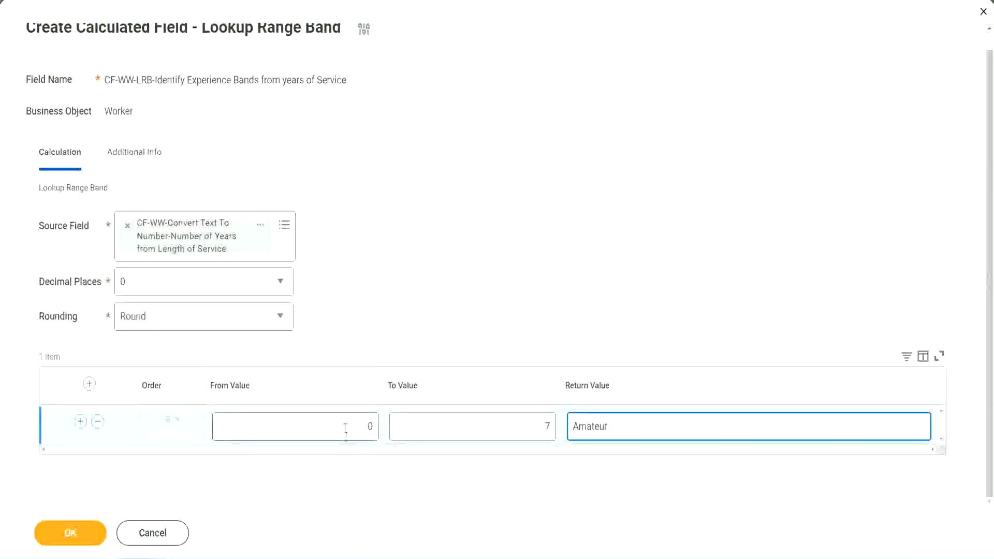
{"action": "left_click", "coordinate": [538, 420]}
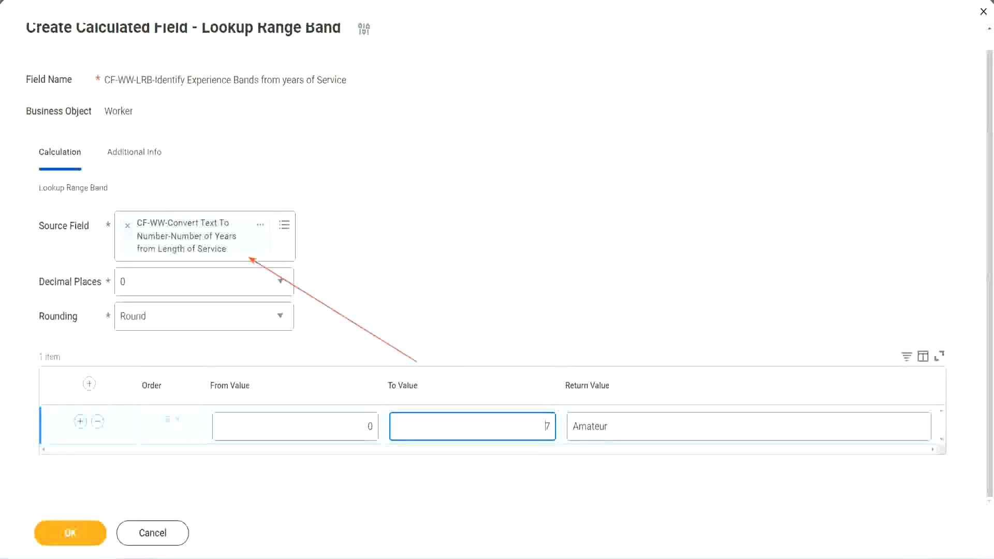
{"action": "left_click", "coordinate": [79, 422]}
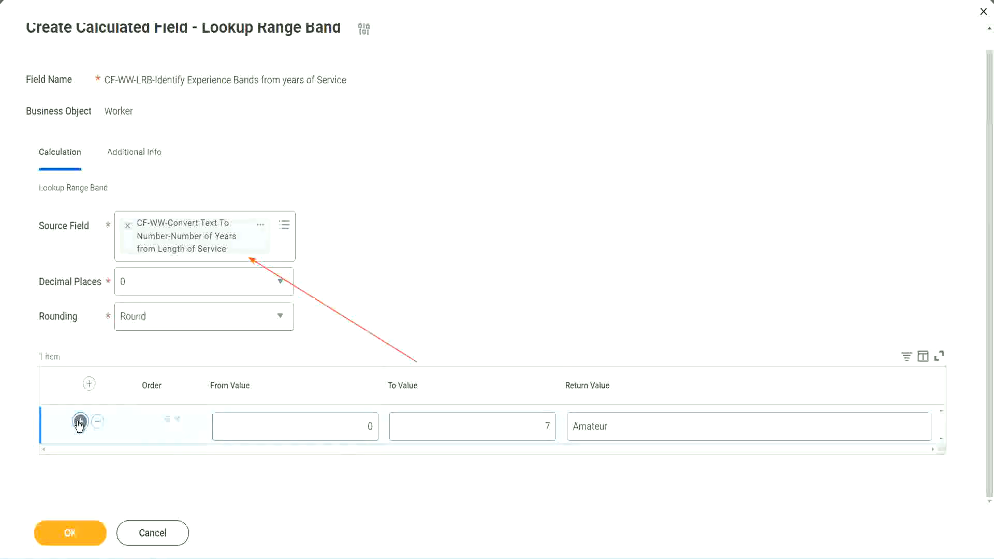
{"action": "double_click", "coordinate": [377, 464]}
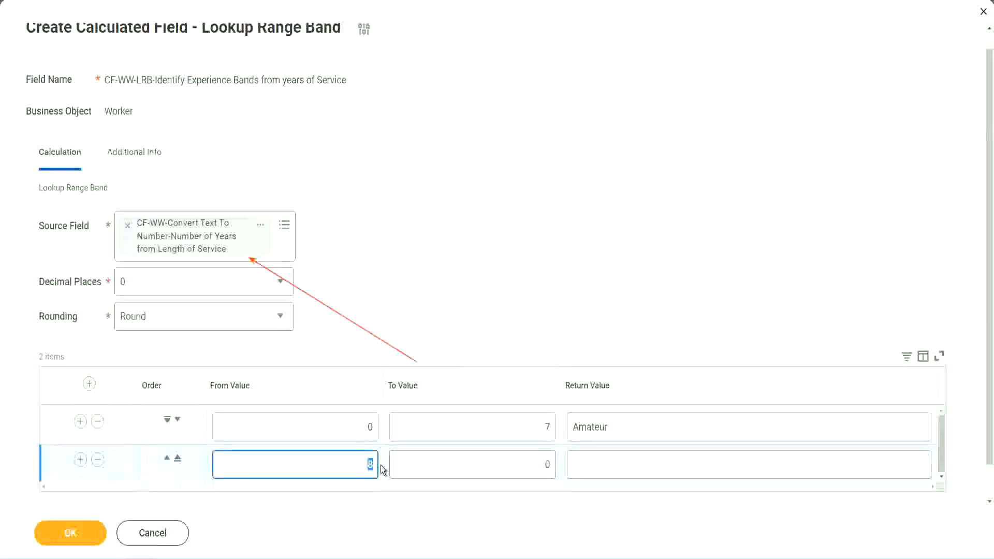
{"action": "left_click", "coordinate": [362, 430]}
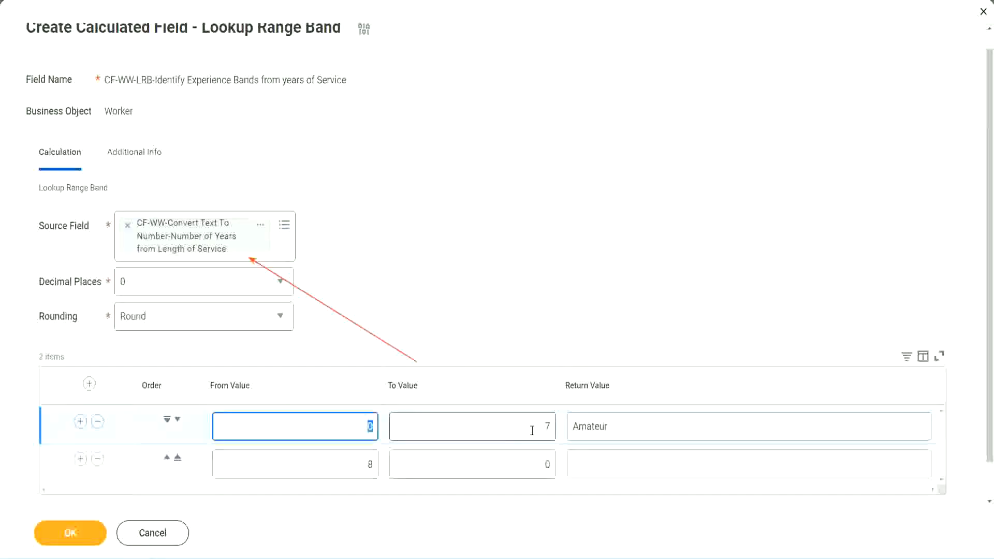
{"action": "left_click", "coordinate": [540, 430]}
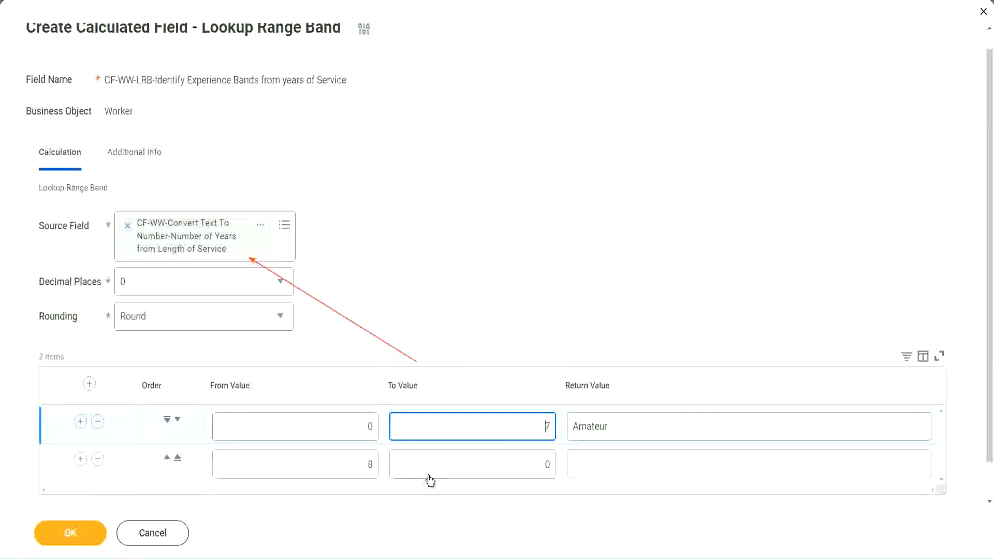
{"action": "double_click", "coordinate": [353, 464]}
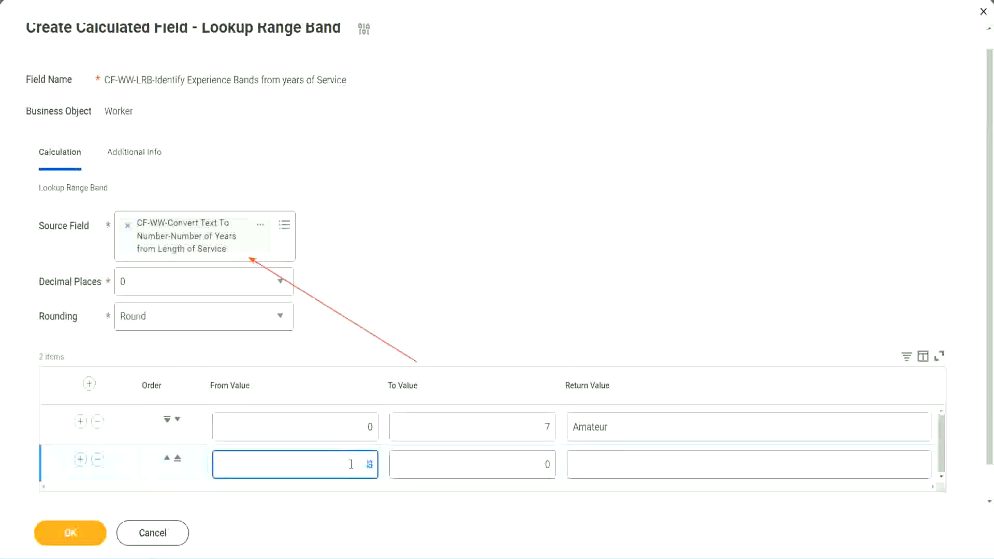
{"action": "left_click", "coordinate": [352, 465]}
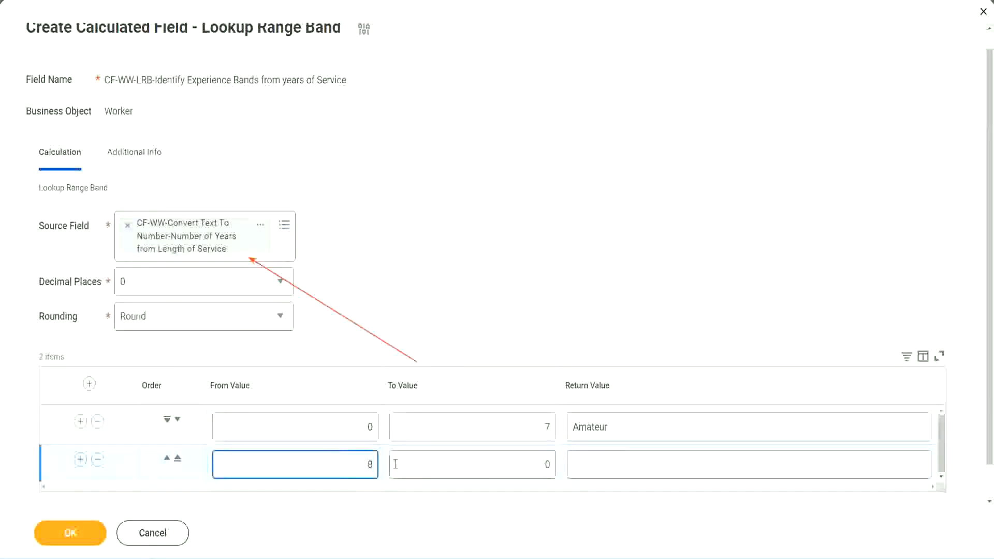
Step: Set the second range band's To Value to 15 and its return value to "Experienced"
{"action": "left_click", "coordinate": [538, 464]}
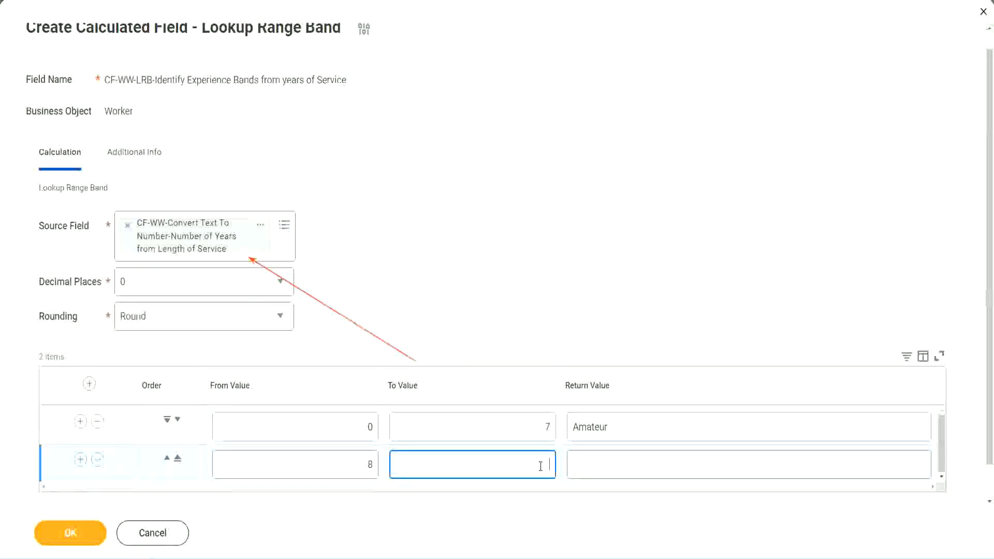
{"action": "type", "text": "15"}
{"action": "left_click", "coordinate": [613, 462]}
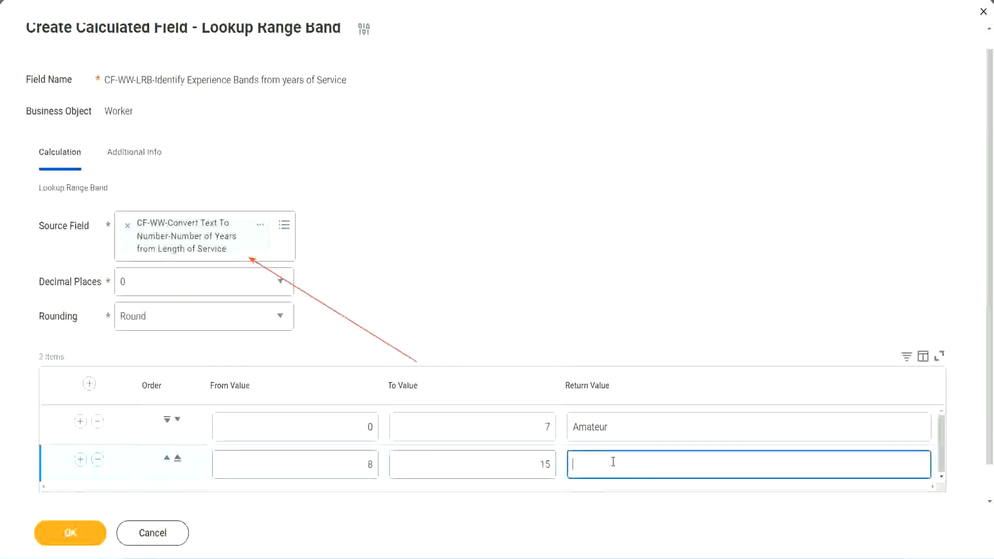
{"action": "type", "text": "Experienced"}
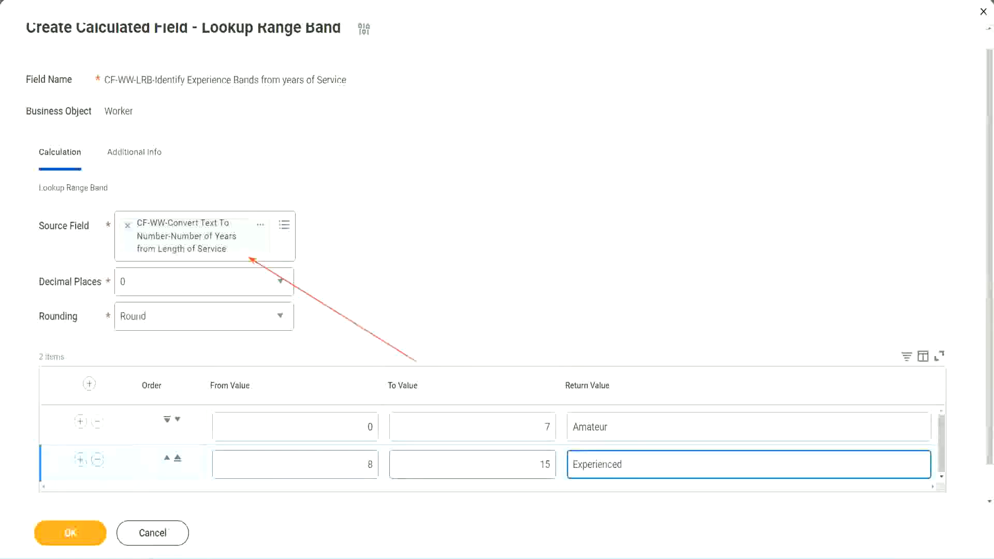
Step: Add a third range band row from 16 to 30 with the return value "Senior"
{"action": "left_click", "coordinate": [80, 460]}
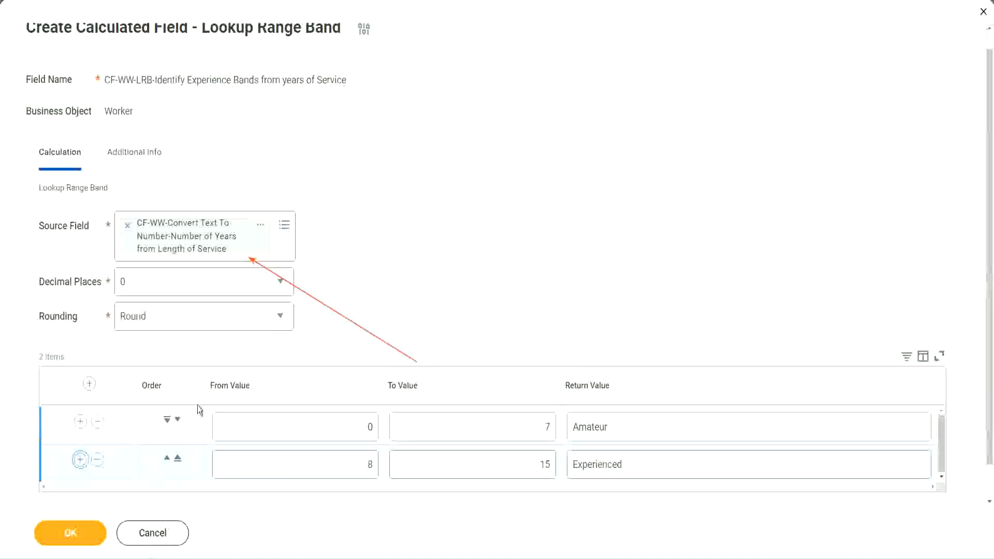
{"action": "scroll", "coordinate": [297, 320], "scroll_direction": "down", "scroll_amount": 2}
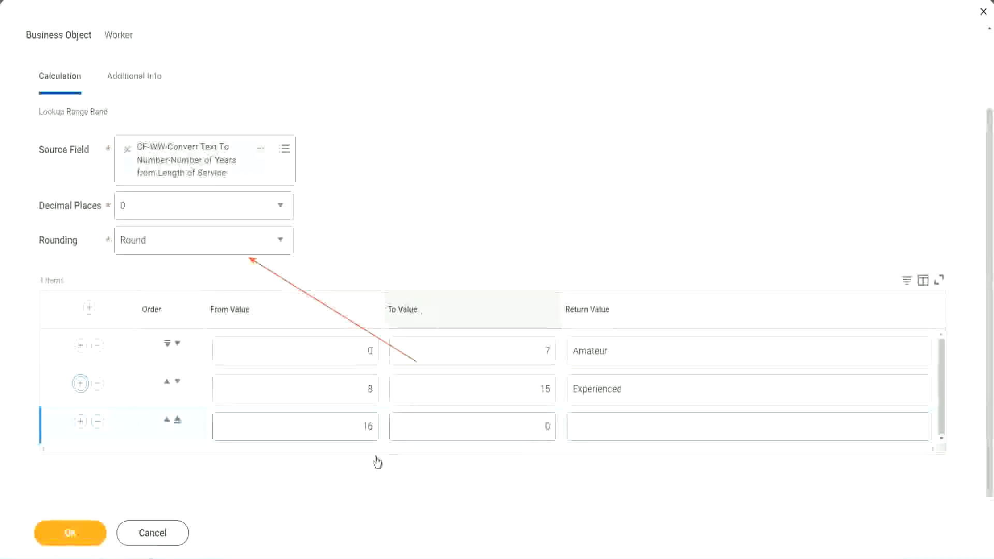
{"action": "left_click", "coordinate": [498, 427]}
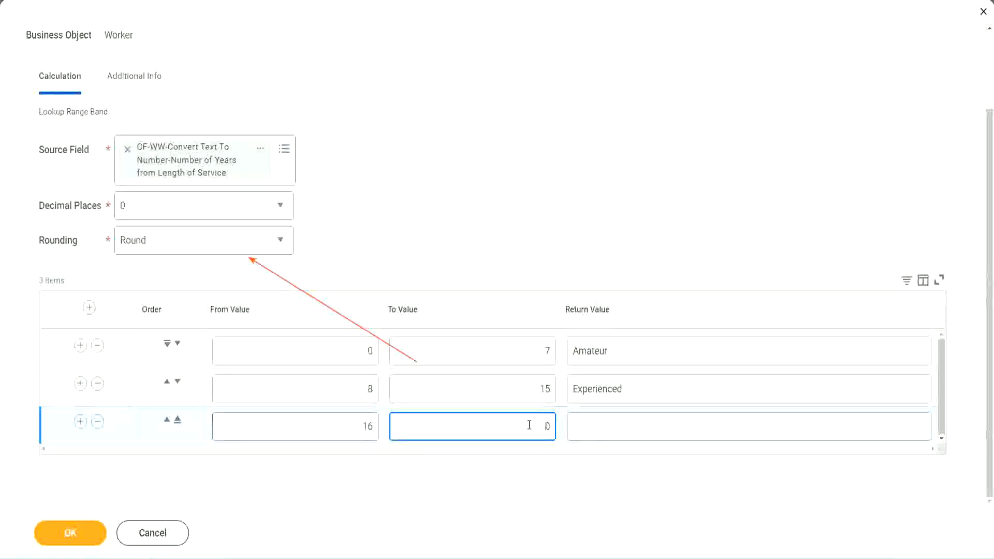
{"action": "type", "text": "3"}
{"action": "key", "text": "Tab"}
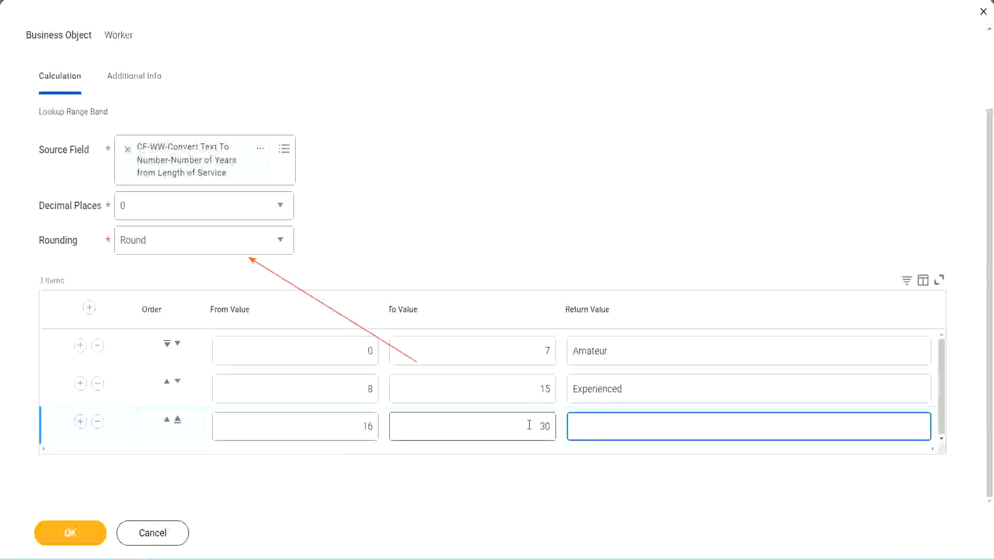
{"action": "type", "text": "L"}
{"action": "key", "text": "BackSpace"}
{"action": "type", "text": "Senior"}
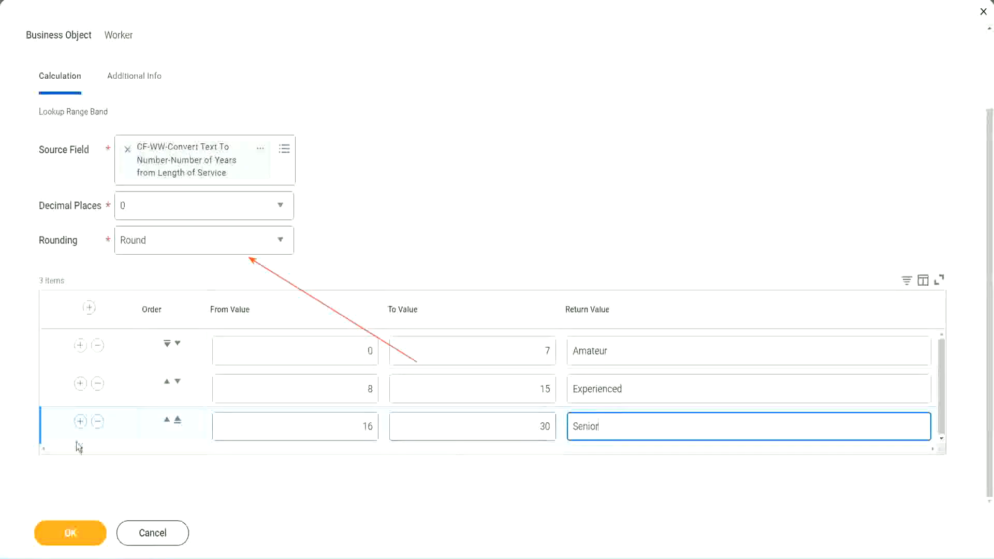
Step: Add a fourth range band row from 31 to 1000 with the return value "Legend"
{"action": "left_click", "coordinate": [80, 423]}
{"action": "scroll", "coordinate": [188, 391], "scroll_direction": "down", "scroll_amount": 1}
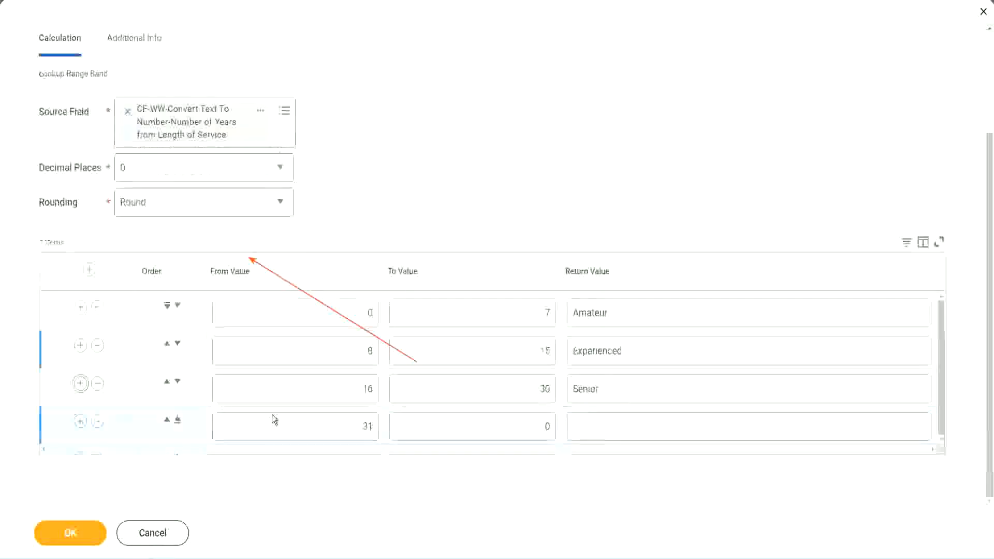
{"action": "double_click", "coordinate": [373, 423]}
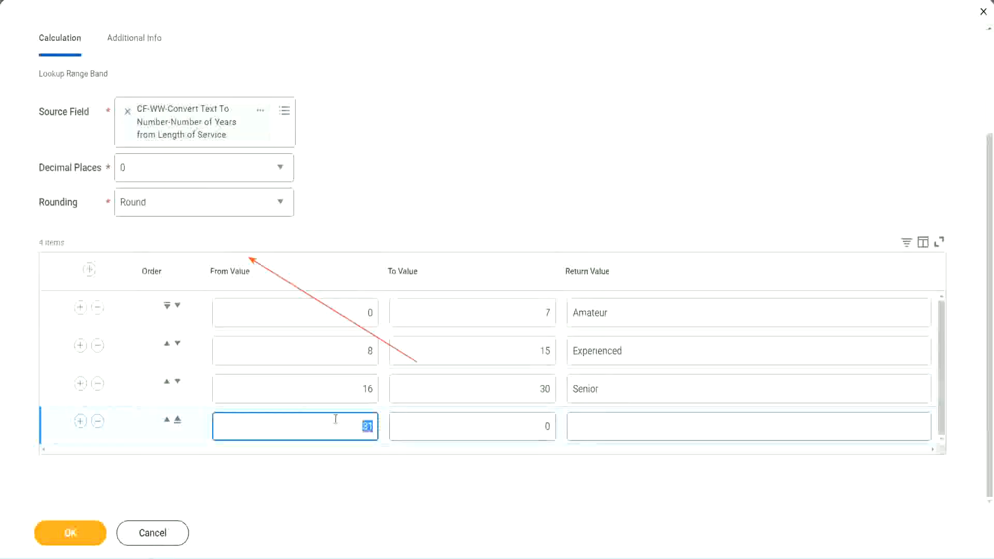
{"action": "left_click", "coordinate": [536, 427]}
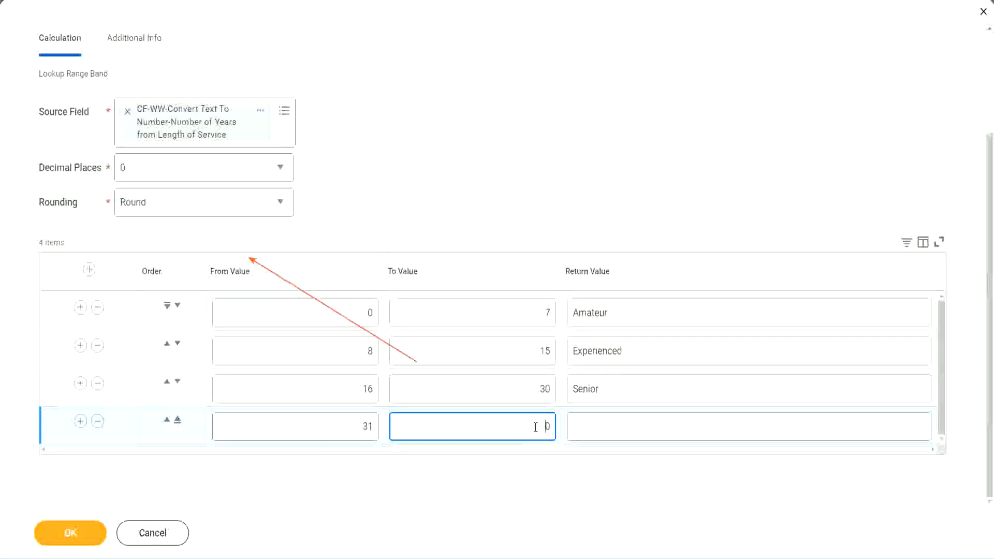
{"action": "type", "text": "1000"}
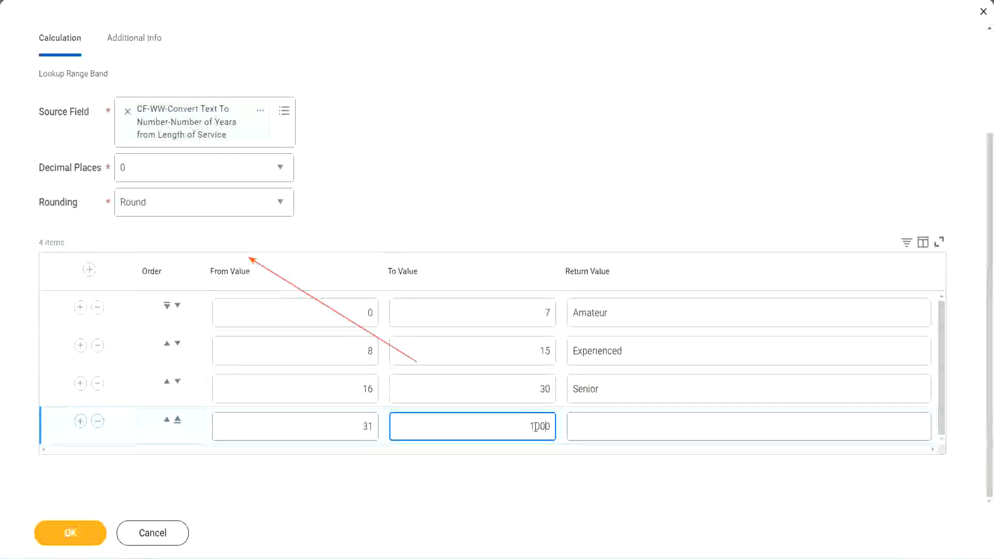
{"action": "left_click_drag", "start_coordinate": [515, 422], "coordinate": [579, 422]}
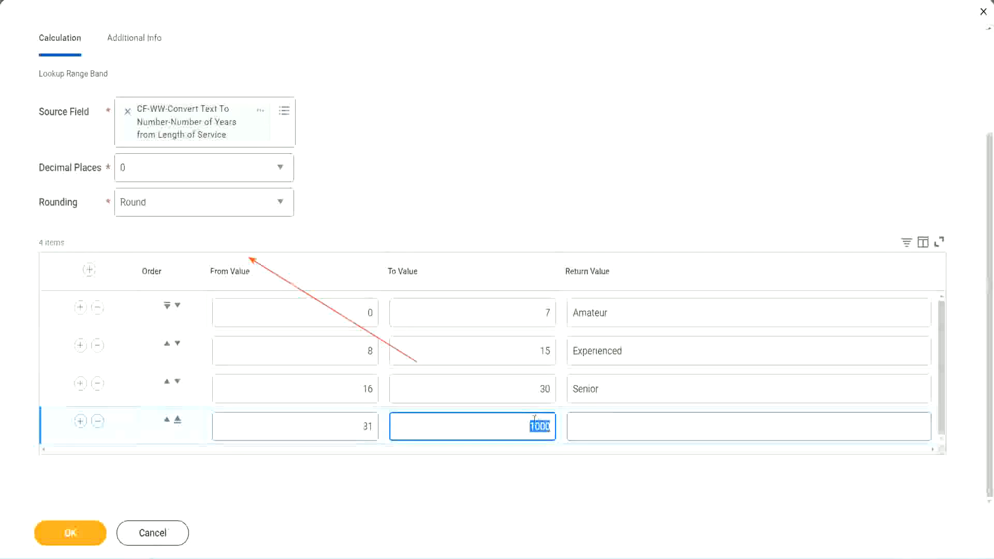
{"action": "left_click_drag", "start_coordinate": [521, 423], "coordinate": [557, 423]}
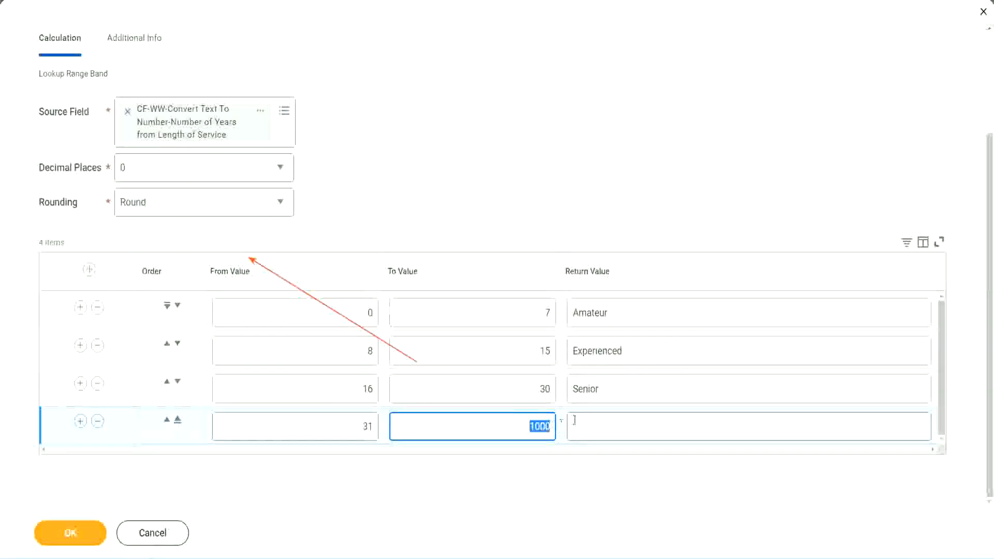
{"action": "left_click", "coordinate": [620, 427]}
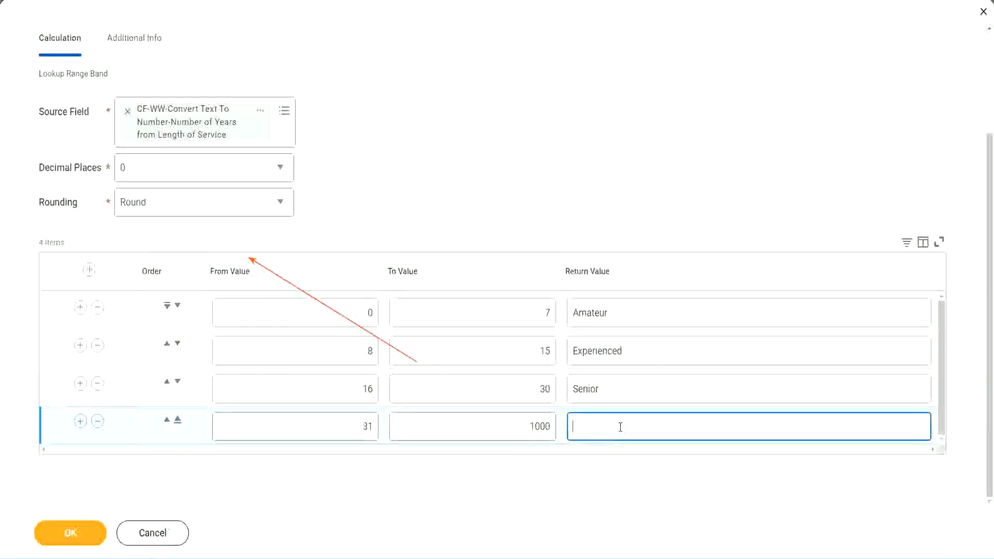
{"action": "type", "text": "Legend"}
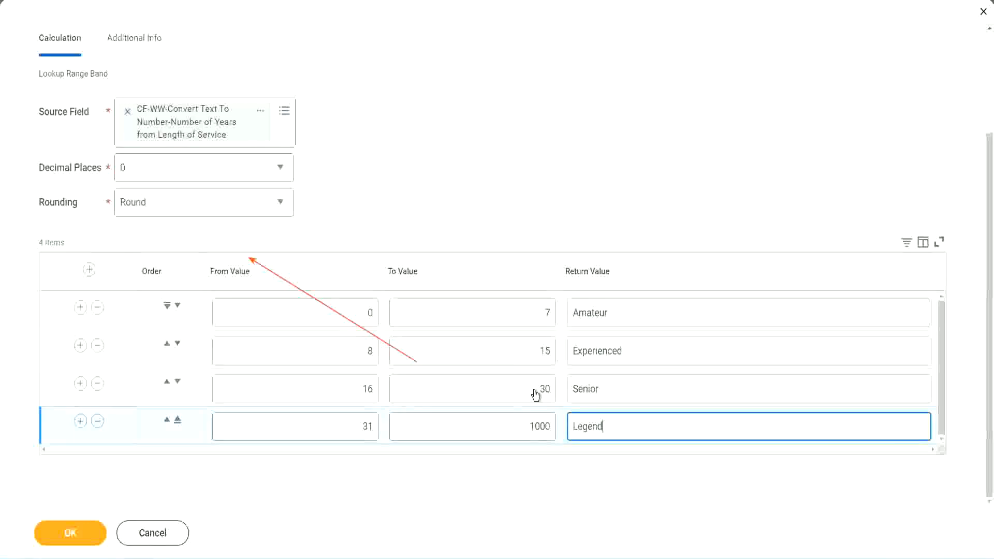
Step: Review the From, To and return values of the four range band rows
{"action": "left_click", "coordinate": [463, 172]}
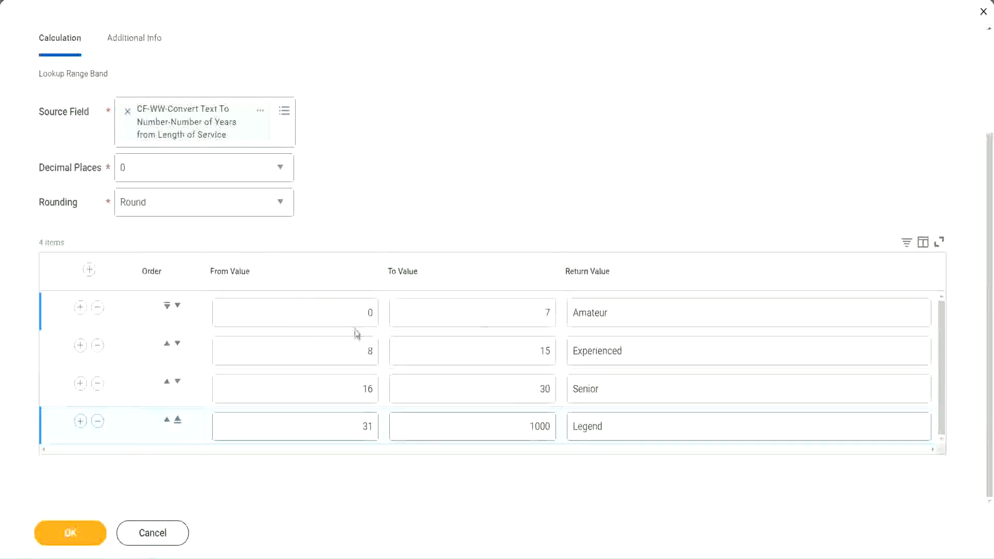
{"action": "double_click", "coordinate": [644, 310]}
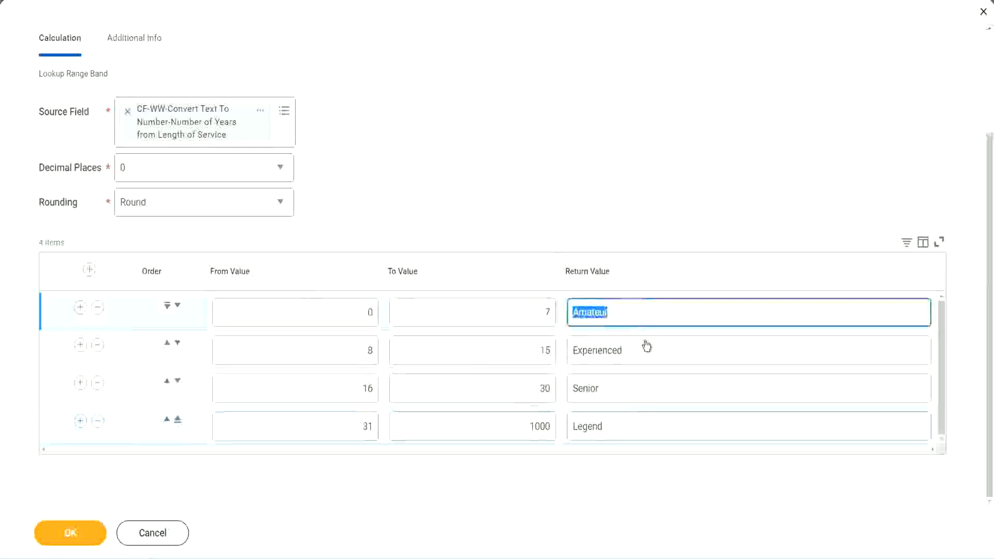
{"action": "double_click", "coordinate": [647, 348]}
{"action": "double_click", "coordinate": [629, 398]}
{"action": "double_click", "coordinate": [626, 426]}
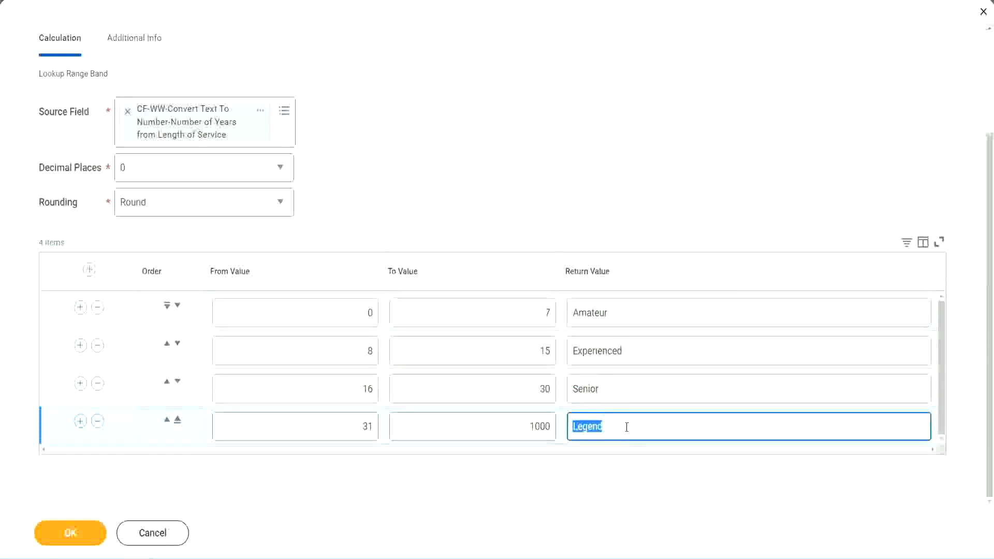
{"action": "double_click", "coordinate": [318, 315]}
{"action": "left_click", "coordinate": [509, 305]}
{"action": "left_click", "coordinate": [651, 319]}
{"action": "left_click", "coordinate": [643, 355]}
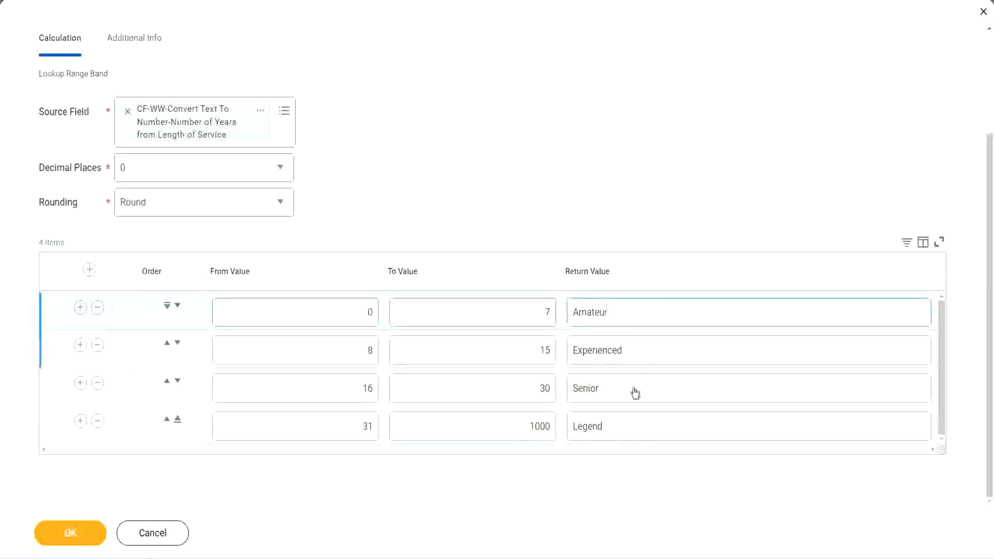
{"action": "left_click", "coordinate": [635, 392]}
{"action": "left_click", "coordinate": [625, 423]}
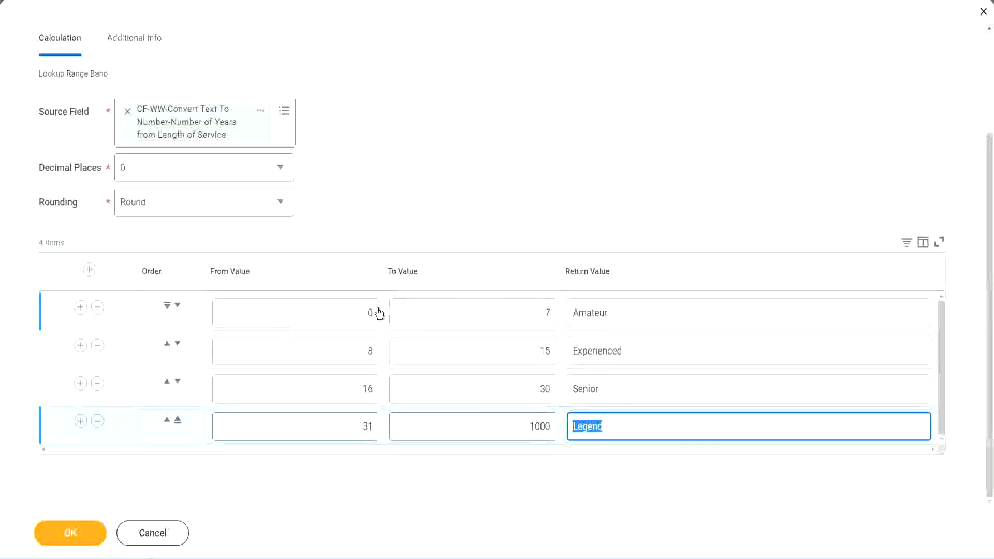
{"action": "left_click", "coordinate": [481, 255]}
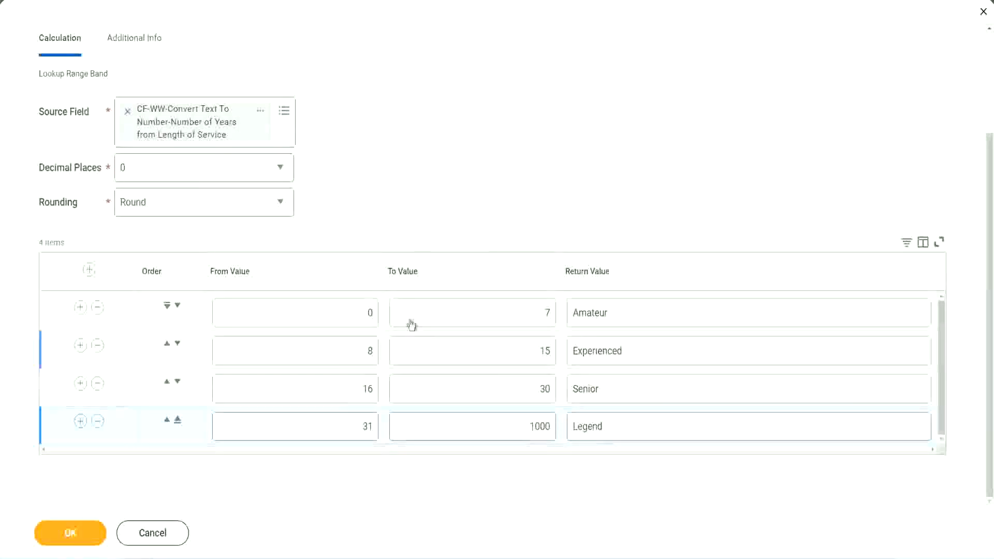
Step: Save the Lookup Range Band calculated field and copy its name from the save confirmation page
{"action": "left_click", "coordinate": [69, 532]}
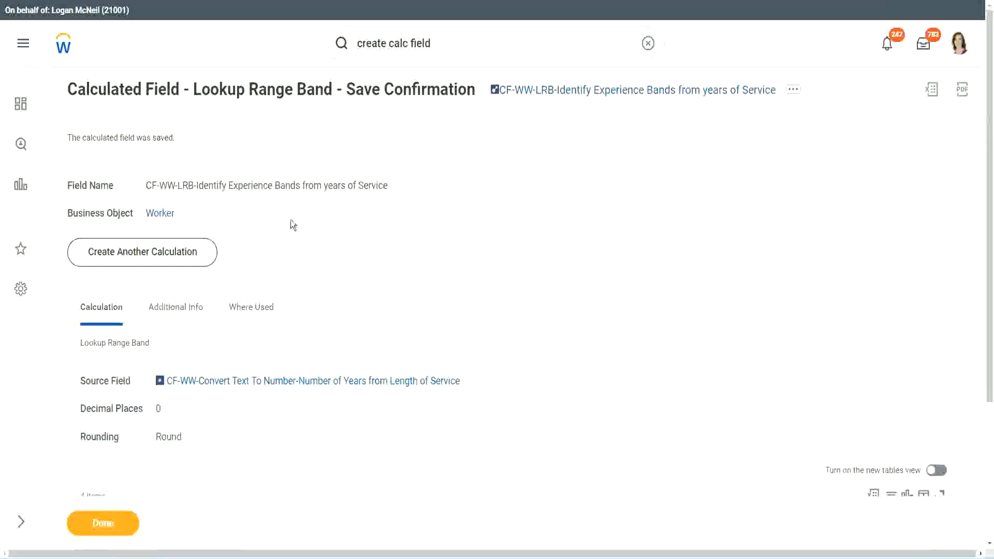
{"action": "right_click", "coordinate": [577, 91]}
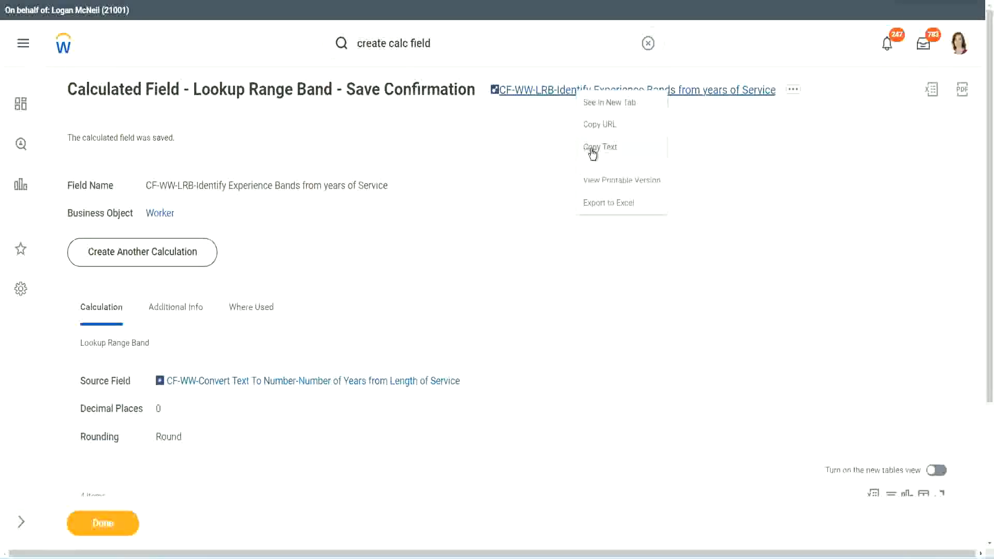
{"action": "left_click", "coordinate": [586, 152]}
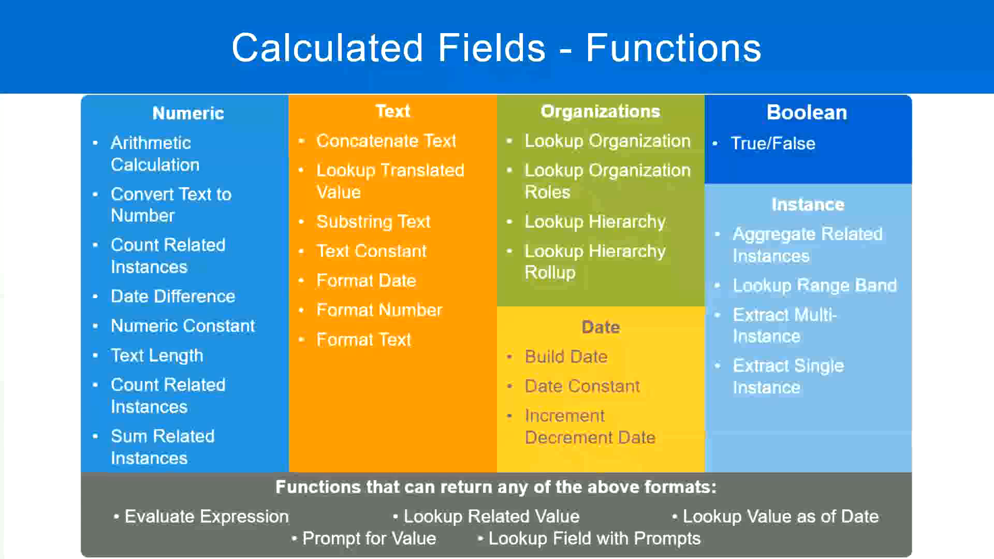
Step: Switch to Notepad++ and add a new line reading "10,000 USD" a few lines below the Eval Expression notes
{"action": "key", "text": "alt+Tab"}
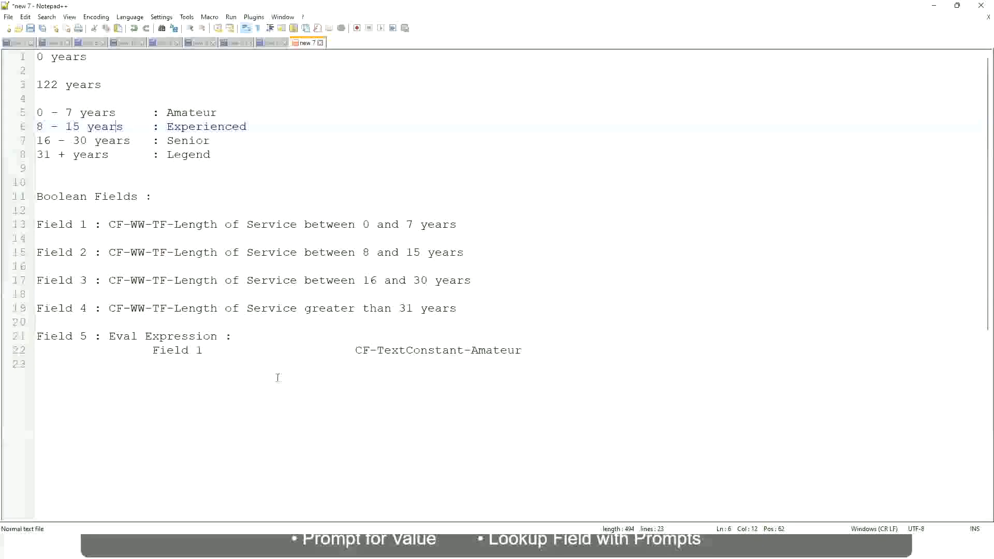
{"action": "left_click", "coordinate": [277, 378]}
{"action": "key", "text": "Return"}
{"action": "key", "text": "Return"}
{"action": "key", "text": "Return"}
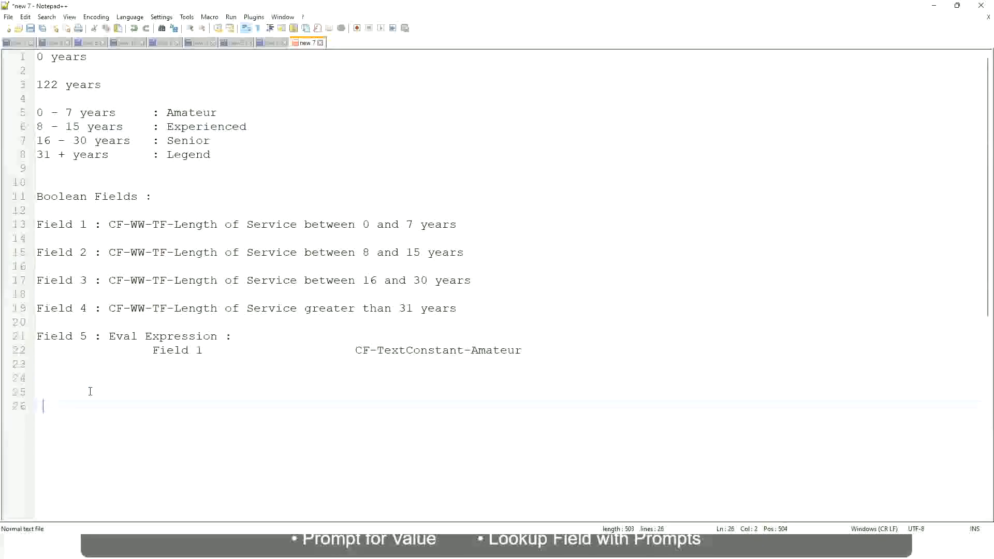
{"action": "key", "text": "BackSpace"}
{"action": "type", "text": "10,000 USD"}
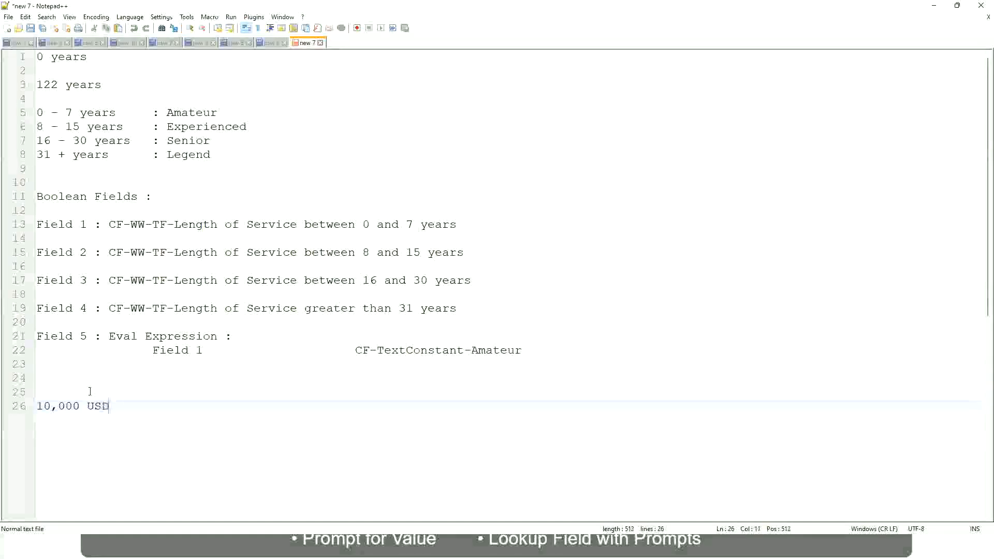
Step: Add "1,000,000 USD" as the upper amount on the same line, spaced well apart from 10,000 USD
{"action": "key", "text": "Tab"}
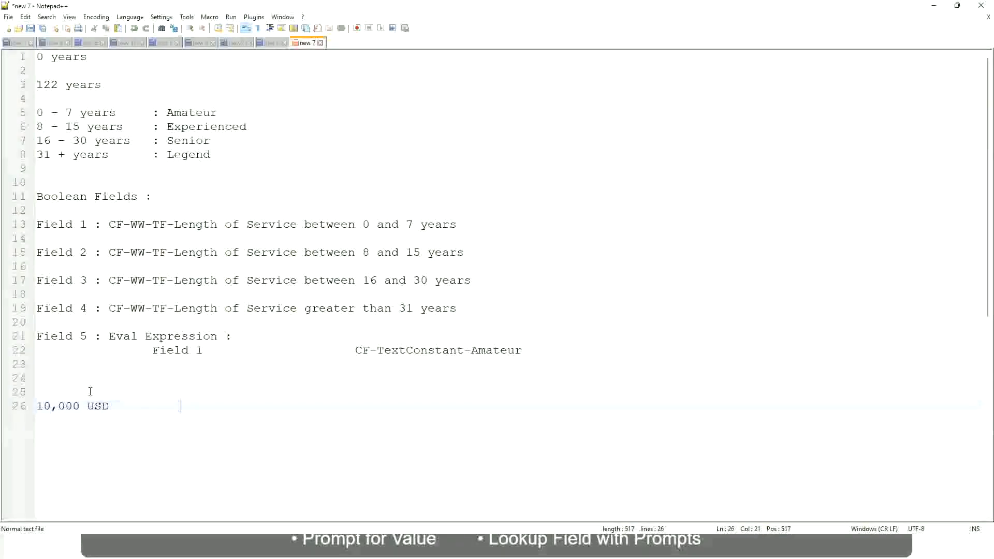
{"action": "type", "text": "1,000,000"}
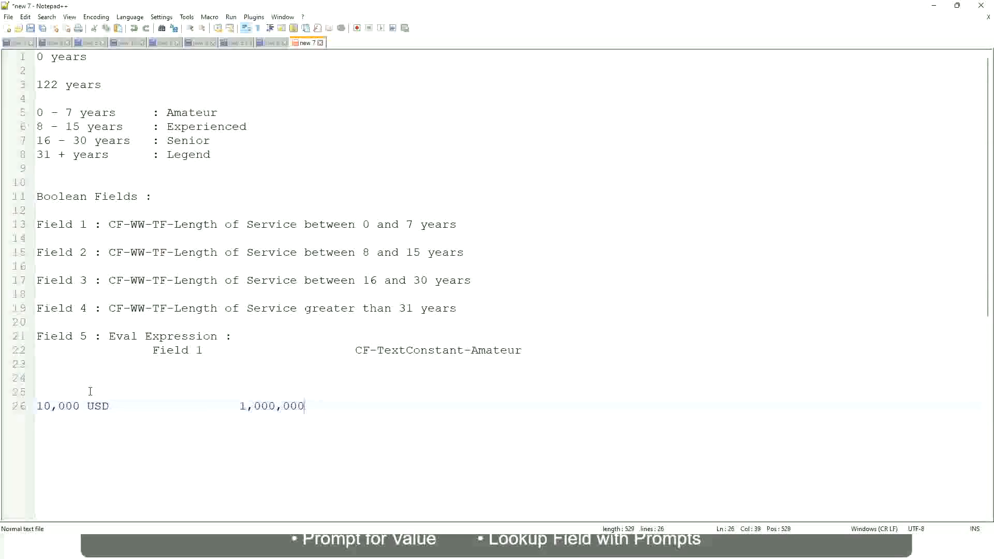
{"action": "key", "text": "Left"}
{"action": "key", "text": "Left"}
{"action": "key", "text": "Left"}
{"action": "key", "text": "Left"}
{"action": "key", "text": "Left"}
{"action": "key", "text": "Left"}
{"action": "key", "text": "Left"}
{"action": "key", "text": "Left"}
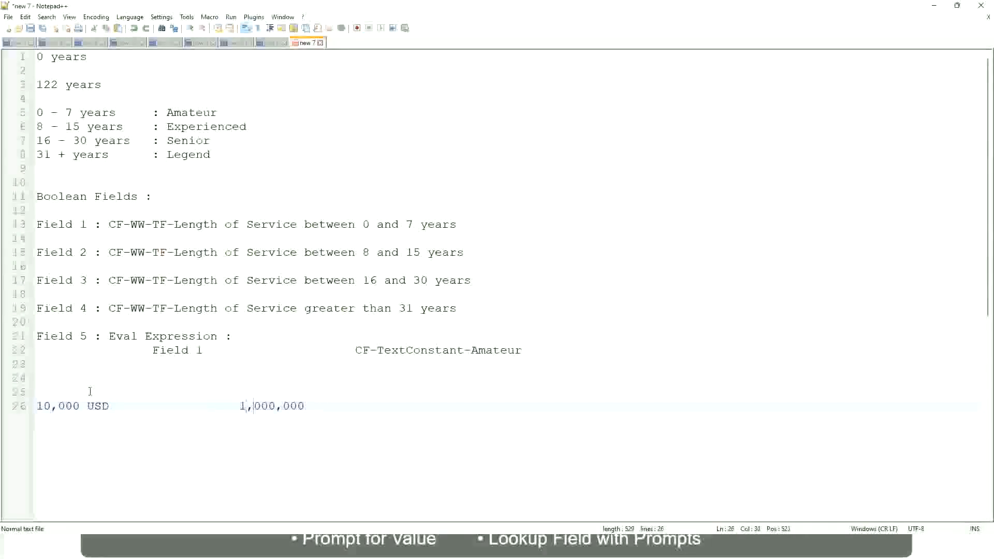
{"action": "key", "text": "Right"}
{"action": "key", "text": "Right"}
{"action": "key", "text": "Right"}
{"action": "key", "text": "Right"}
{"action": "key", "text": "Right"}
{"action": "key", "text": "Right"}
{"action": "key", "text": "End"}
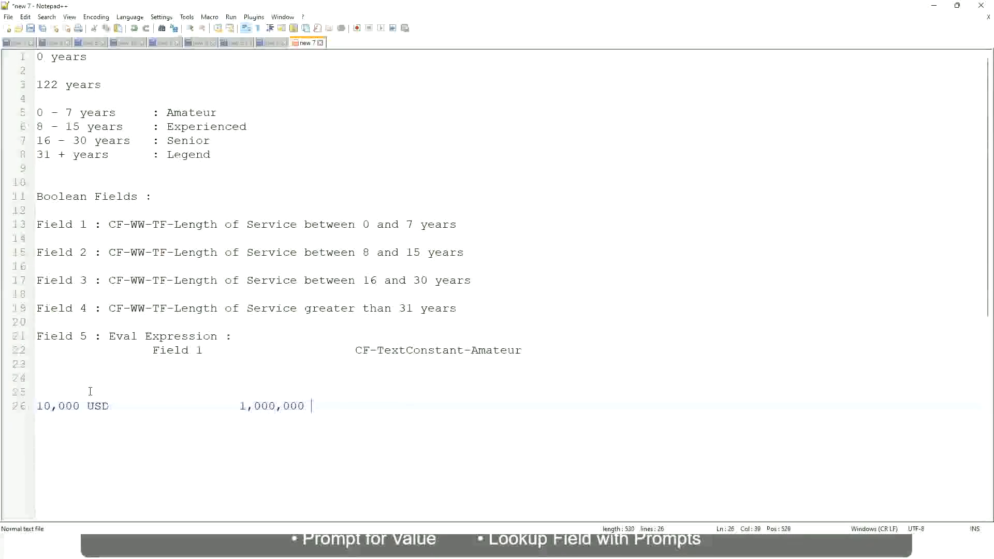
{"action": "type", "text": "USD"}
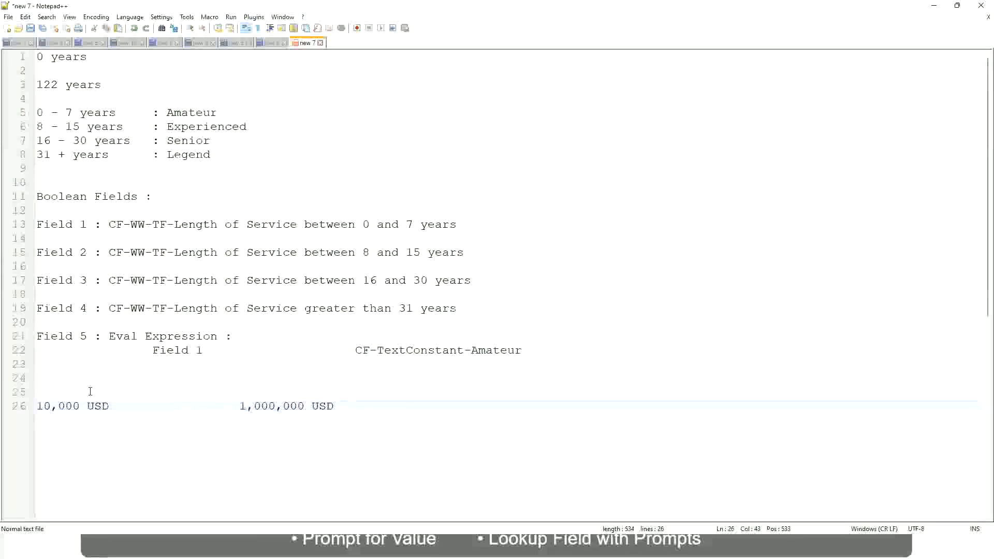
Step: Leave a blank line below the USD amounts and write the first band as "10 - 50,000 : Low"
{"action": "key", "text": "Return"}
{"action": "key", "text": "Return"}
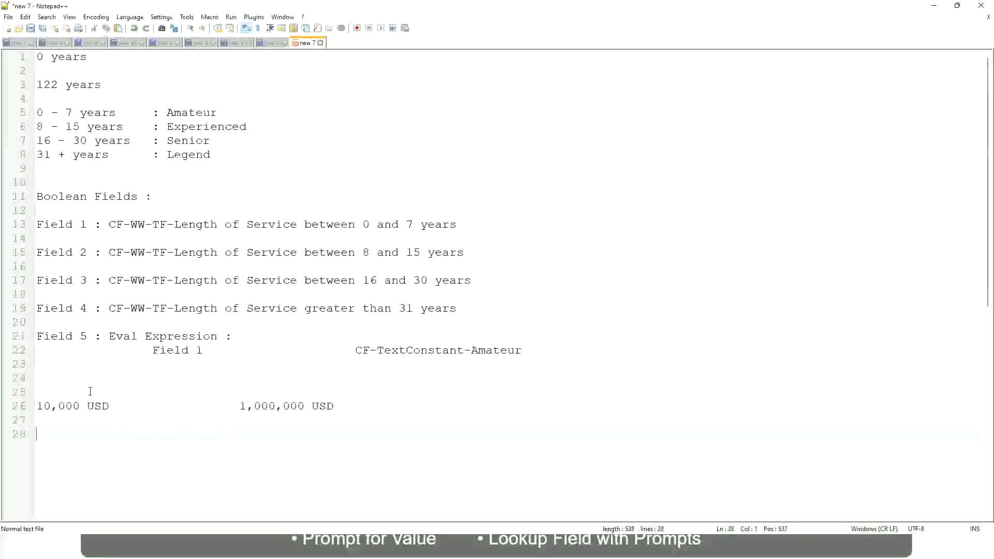
{"action": "type", "text": "10 - 50,000"}
{"action": "key", "text": "Tab"}
{"action": "key", "text": "Tab"}
{"action": "key", "text": "Tab"}
{"action": "key", "text": "Tab"}
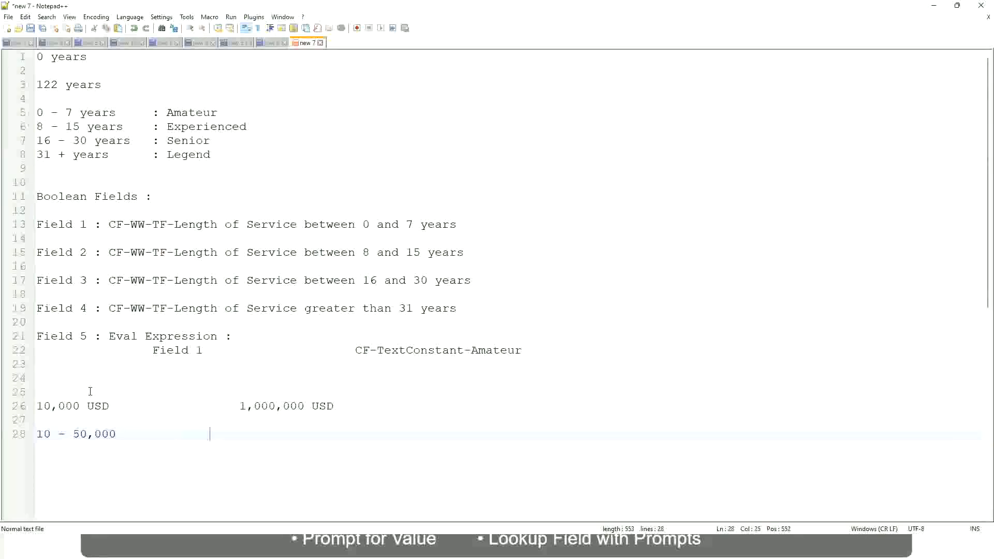
{"action": "type", "text": ": Low"}
Step: Write the second band "50,001 - 150,000 : Medium" beneath the Low band, with its label aligned
{"action": "key", "text": "Return"}
{"action": "key", "text": "Return"}
{"action": "key", "text": "Up"}
{"action": "type", "text": "5"}
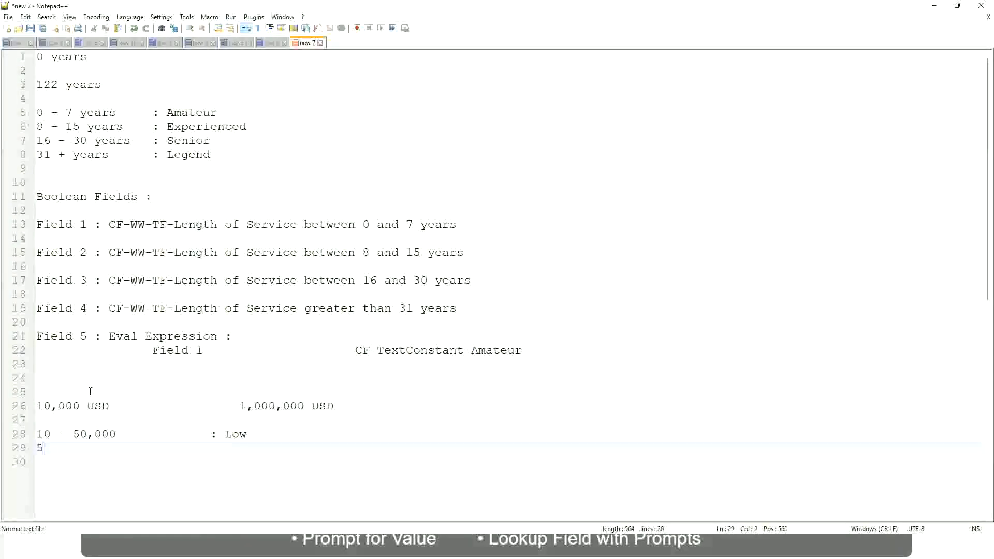
{"action": "type", "text": "0,001 - 150"}
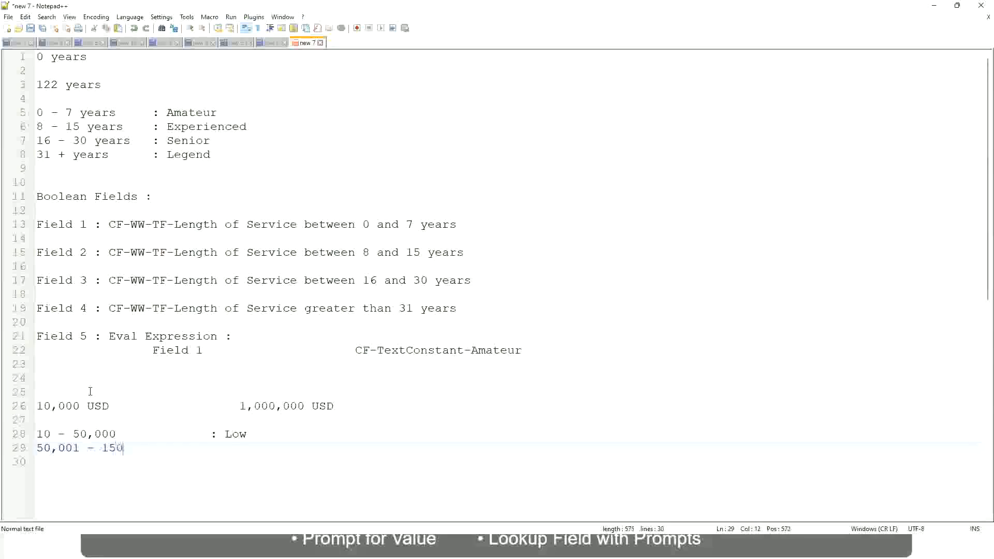
{"action": "type", "text": ",000"}
{"action": "key", "text": "Tab"}
{"action": "key", "text": "Tab"}
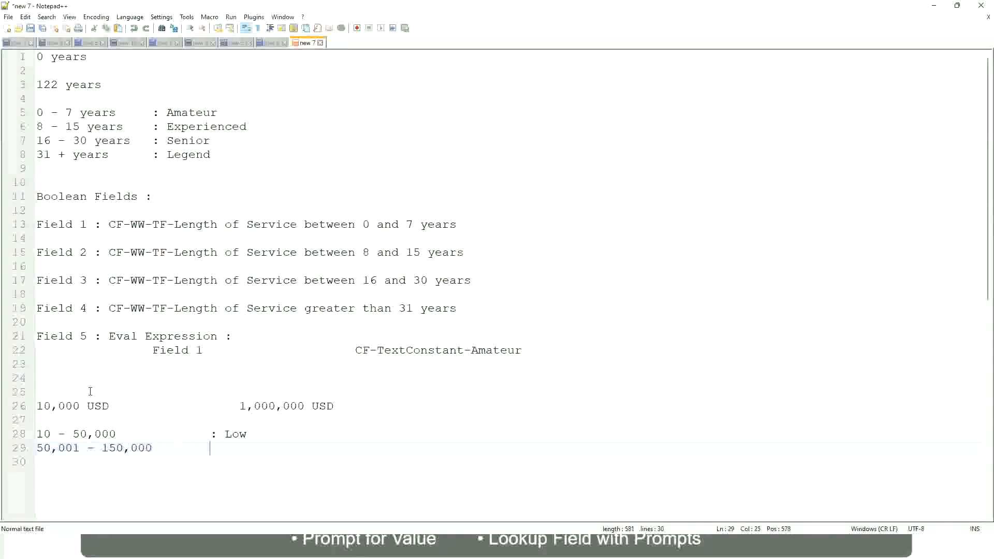
{"action": "type", "text": ": Medium"}
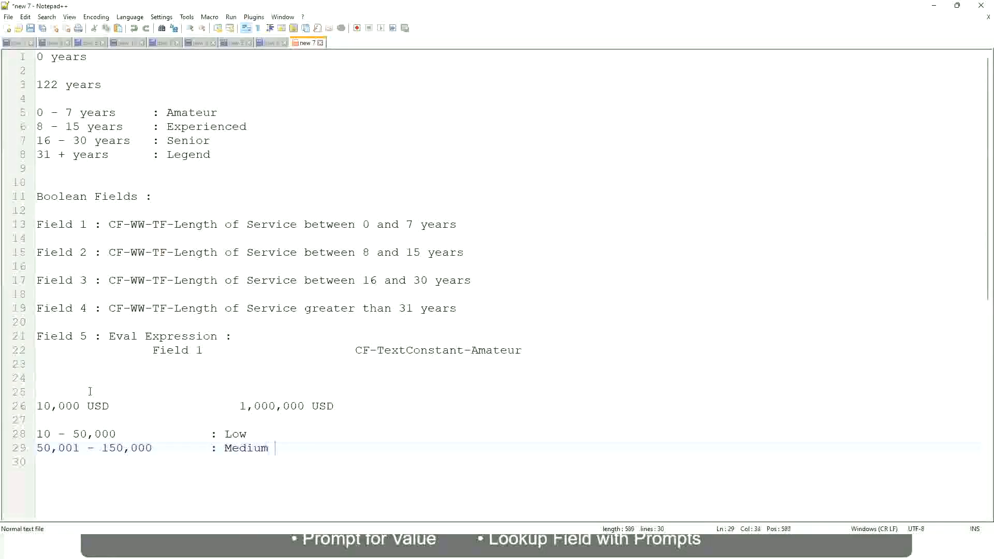
Step: Write the third band "> 150,000 : High" beneath the Medium band, with its label aligned
{"action": "key", "text": "Return"}
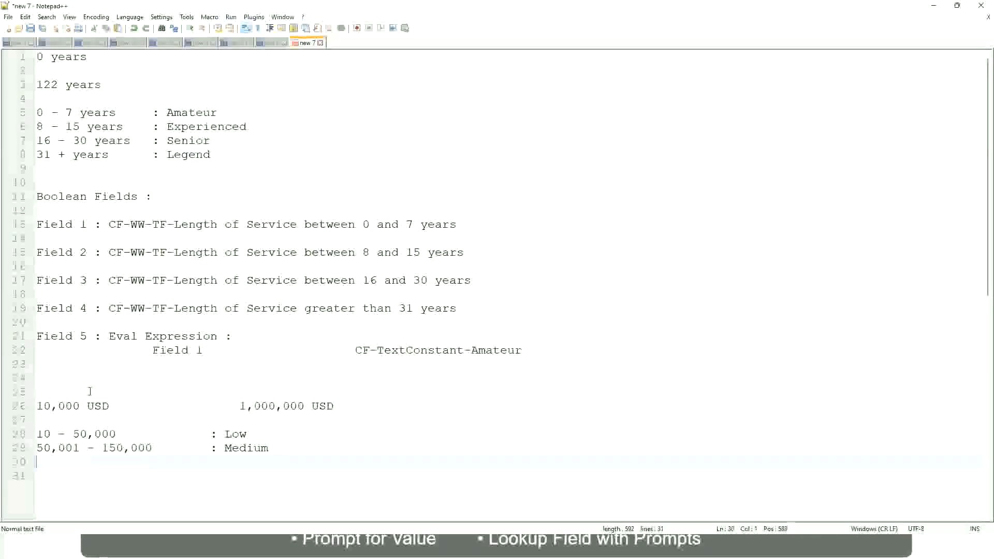
{"action": "type", "text": "> 1"}
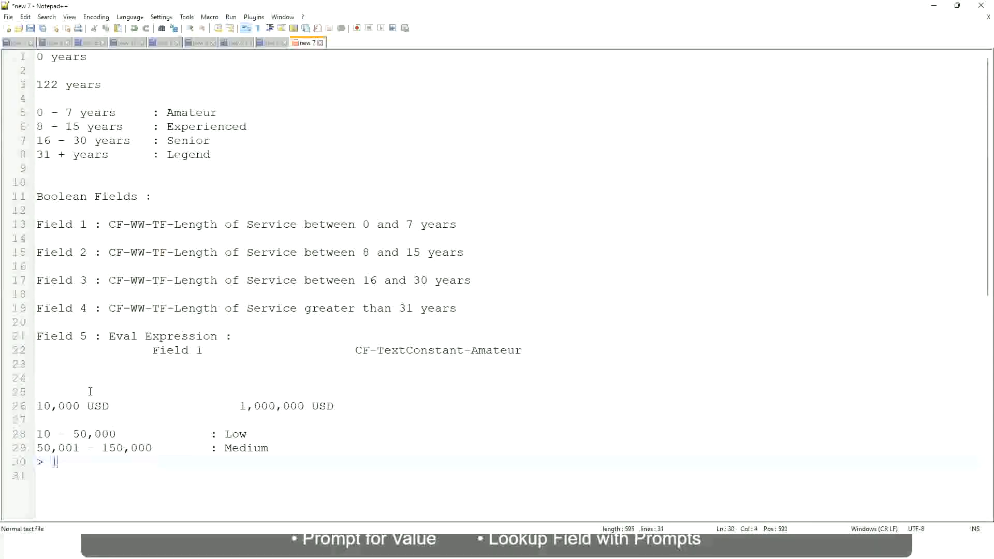
{"action": "type", "text": "50,000"}
{"action": "key", "text": "Tab"}
{"action": "key", "text": "Tab"}
{"action": "key", "text": "Tab"}
{"action": "key", "text": "Tab"}
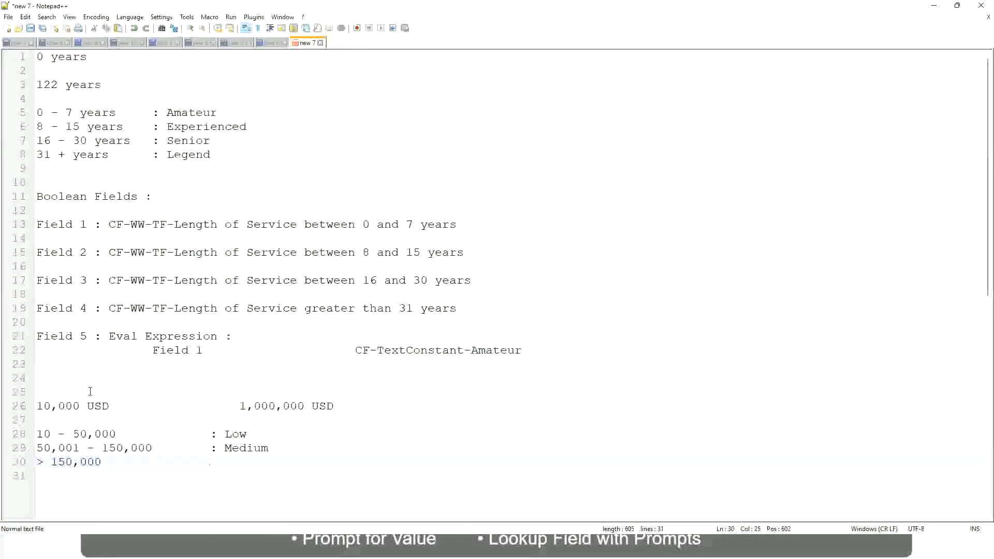
{"action": "type", "text": ": High"}
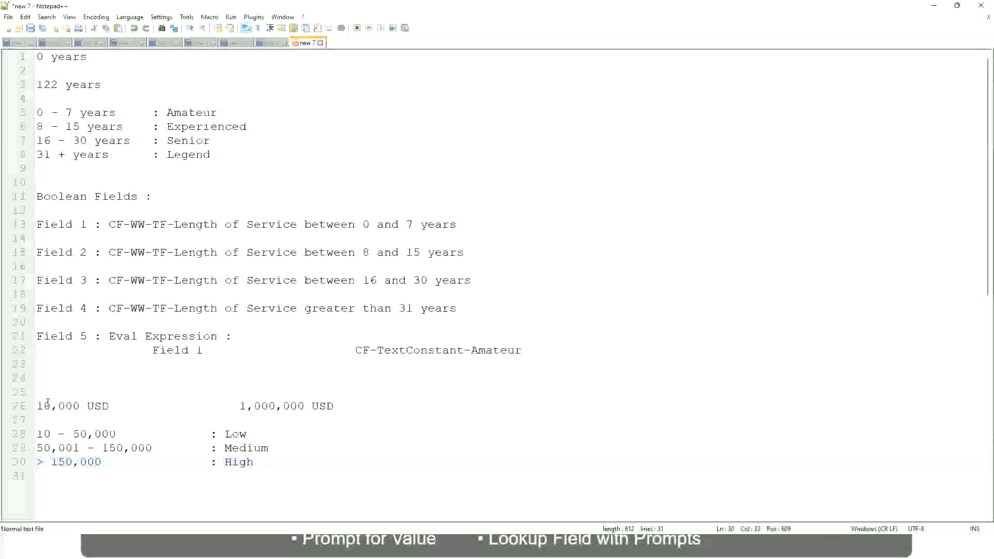
Step: Review the lower and upper USD amounts and the Low, Medium and High bands listed below them
{"action": "left_click", "coordinate": [32, 406]}
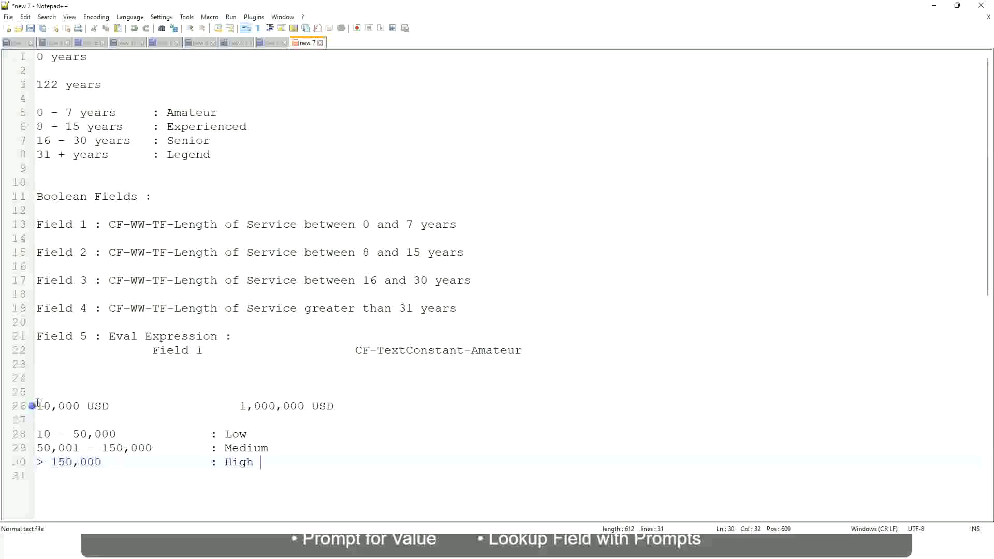
{"action": "left_click", "coordinate": [32, 406]}
{"action": "left_click", "coordinate": [42, 406]}
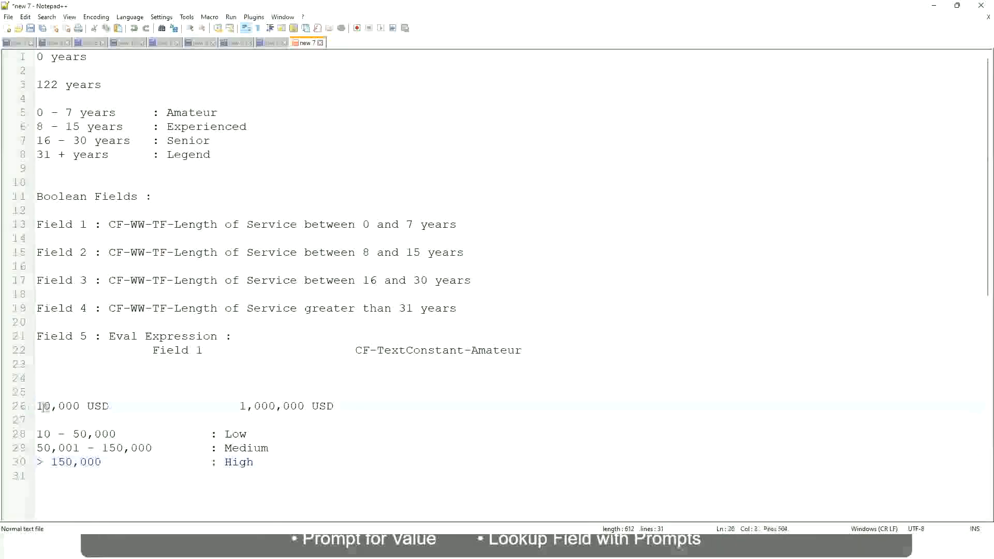
{"action": "double_click", "coordinate": [297, 406]}
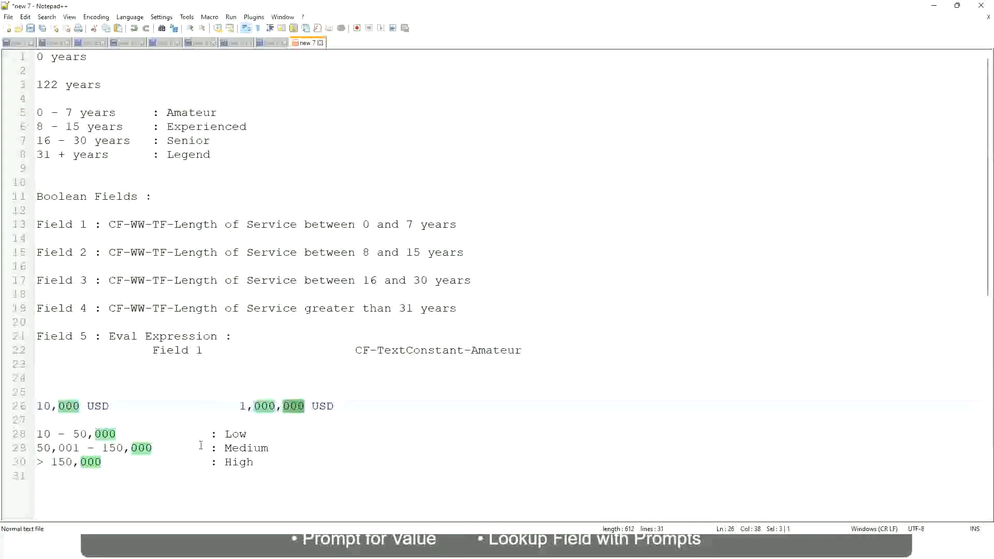
{"action": "left_click", "coordinate": [178, 448]}
{"action": "left_click", "coordinate": [32, 406]}
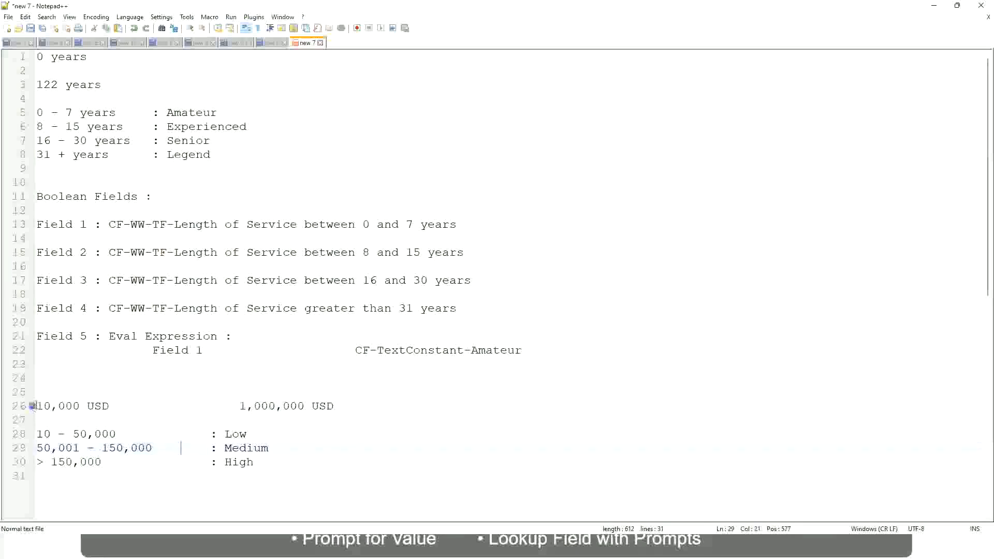
{"action": "left_click", "coordinate": [306, 407]}
{"action": "left_click", "coordinate": [240, 434]}
{"action": "left_click", "coordinate": [239, 466]}
{"action": "left_click", "coordinate": [255, 458]}
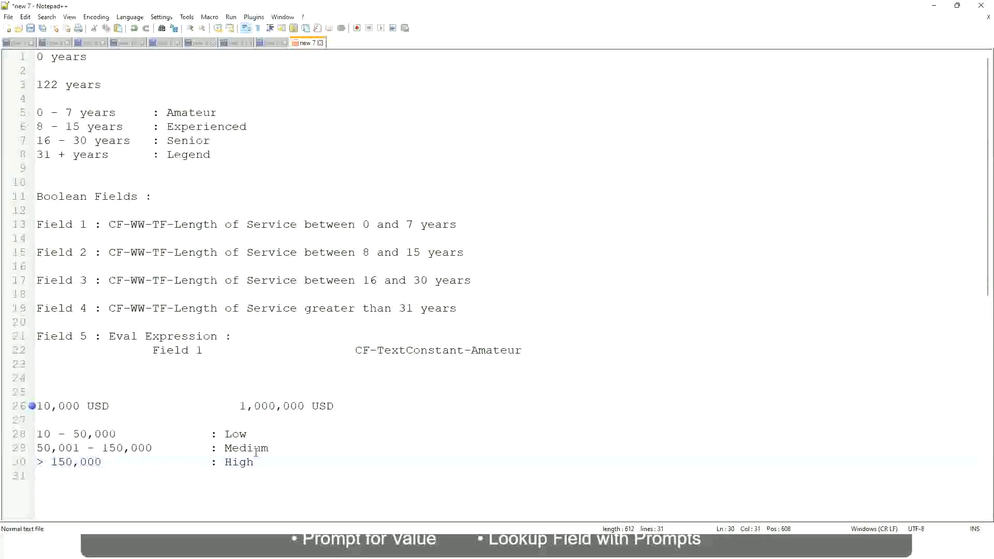